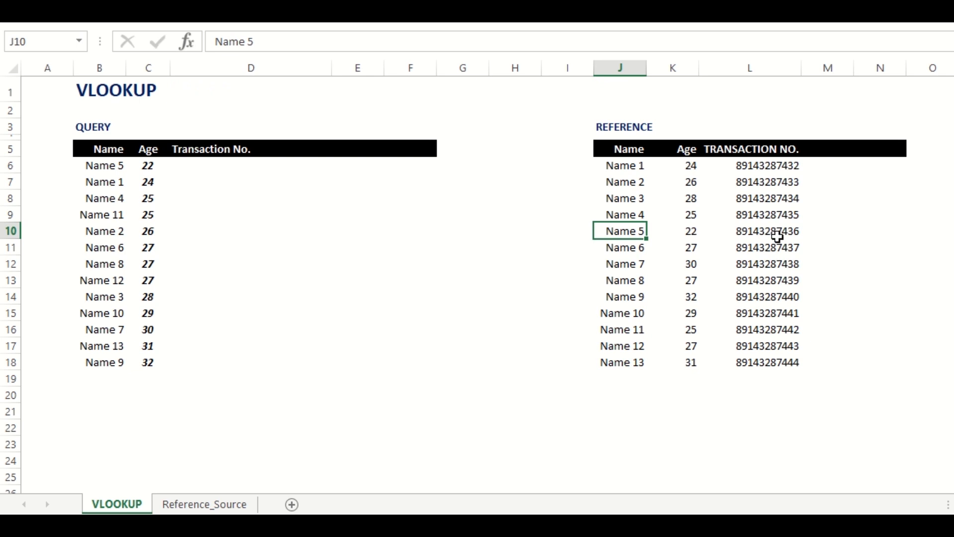
Compare the query table's names with the names and transaction numbers in the reference table, focusing on Name 5
{"action": "left_click", "coordinate": [782, 231]}
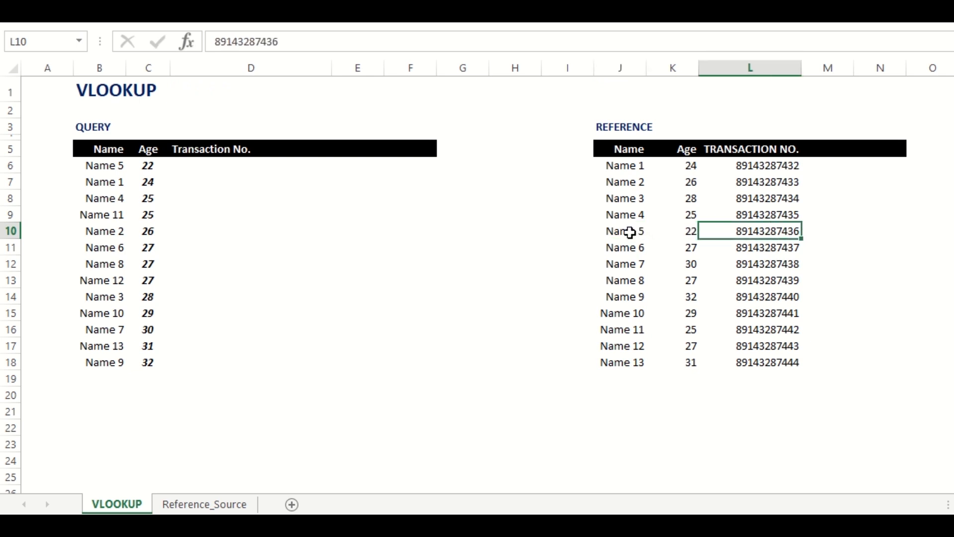
{"action": "left_click", "coordinate": [628, 231]}
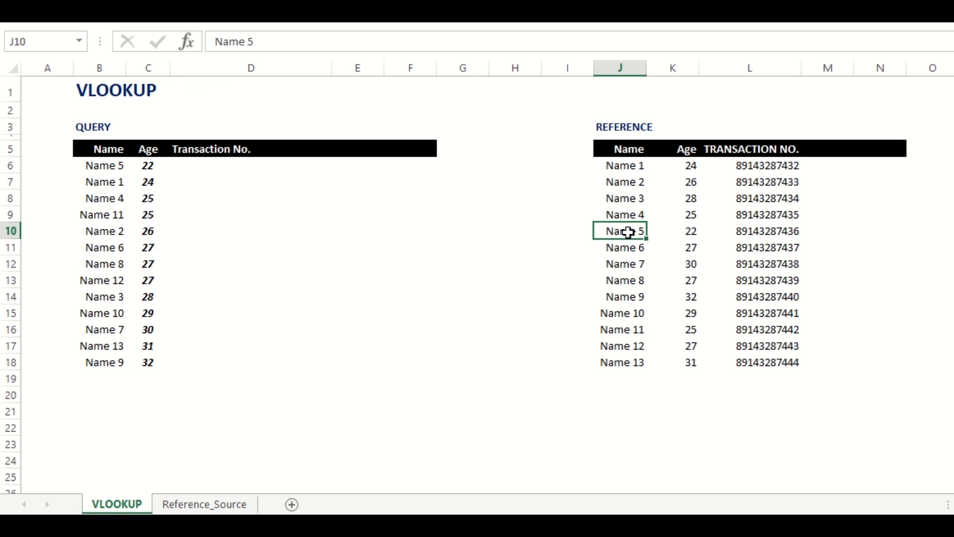
{"action": "left_click_drag", "start_coordinate": [637, 166], "coordinate": [638, 377]}
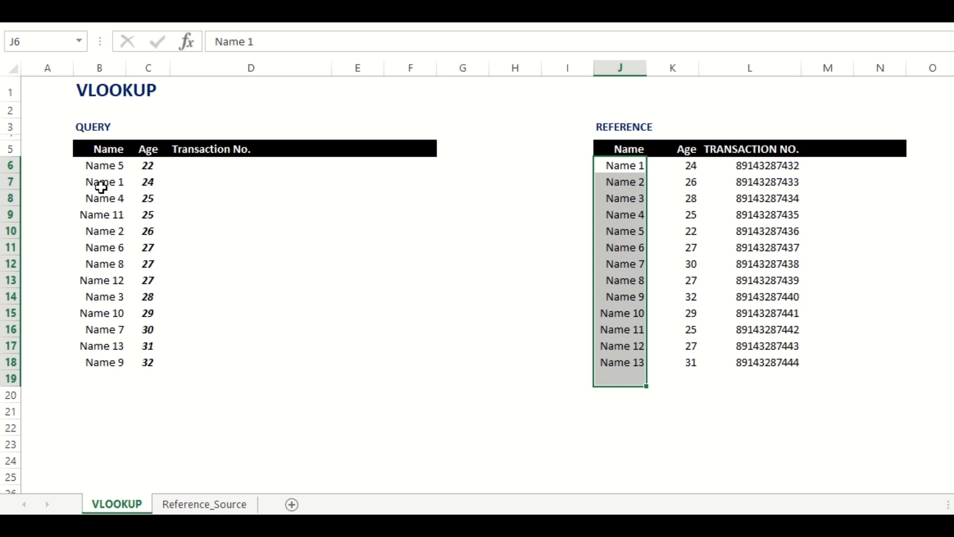
{"action": "left_click", "coordinate": [101, 184]}
{"action": "left_click", "coordinate": [103, 166]}
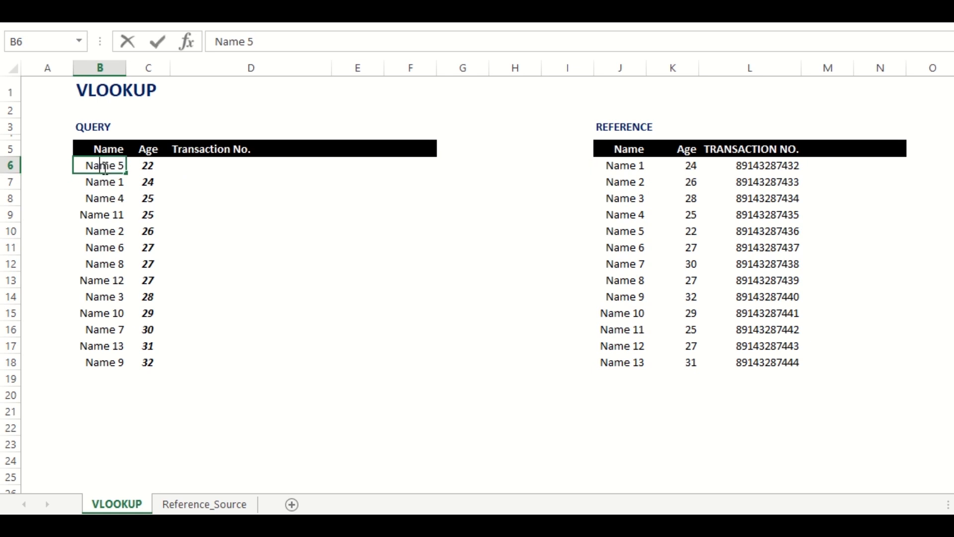
{"action": "left_click", "coordinate": [104, 214]}
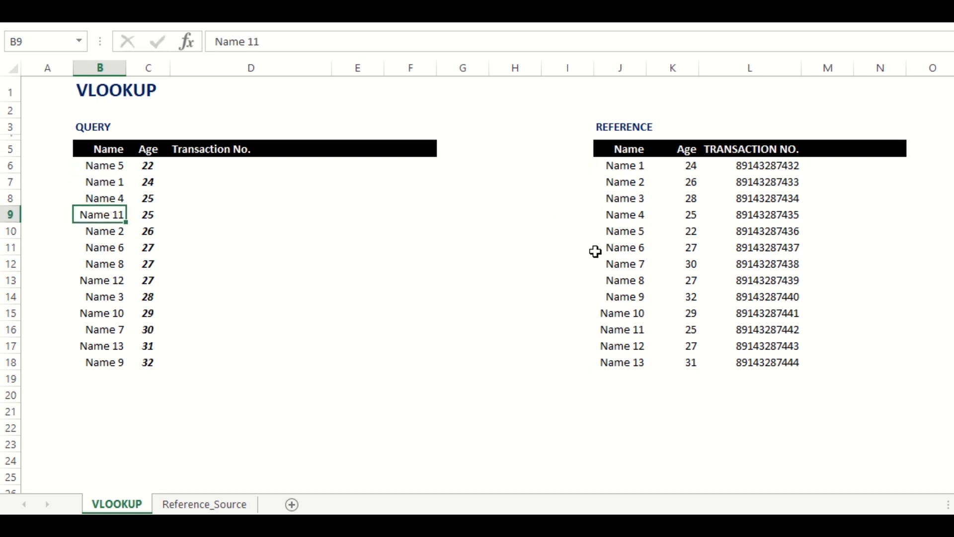
{"action": "left_click", "coordinate": [644, 234]}
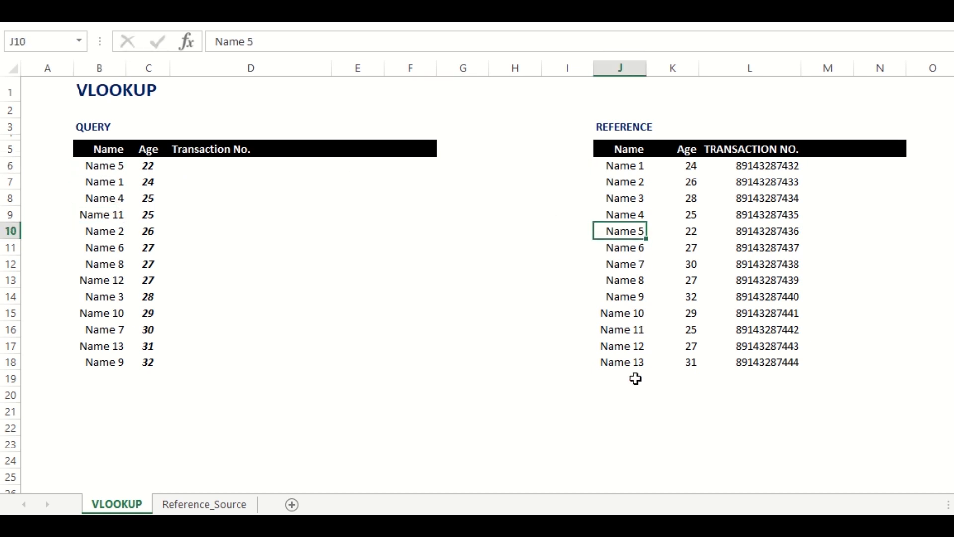
{"action": "left_click", "coordinate": [636, 378]}
{"action": "type", "text": "Nam"}
{"action": "key", "text": "BackSpace"}
{"action": "key", "text": "BackSpace"}
{"action": "key", "text": "BackSpace"}
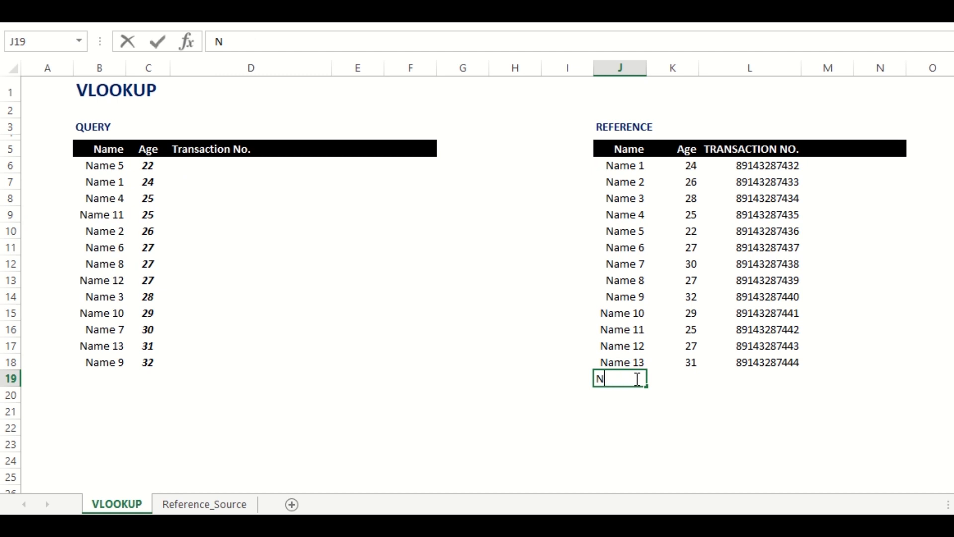
{"action": "key", "text": "Return"}
{"action": "left_click", "coordinate": [636, 378]}
{"action": "key", "text": "Left"}
{"action": "key", "text": "Up"}
{"action": "key", "text": "Right"}
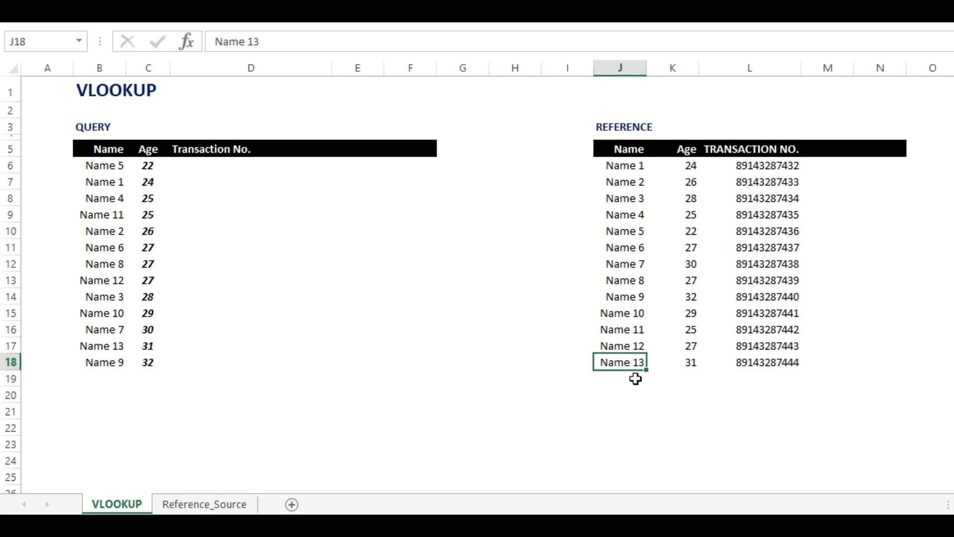
Locate Name 5 in the reference table and make its transaction number in cell L10 bold
{"action": "left_click", "coordinate": [107, 166]}
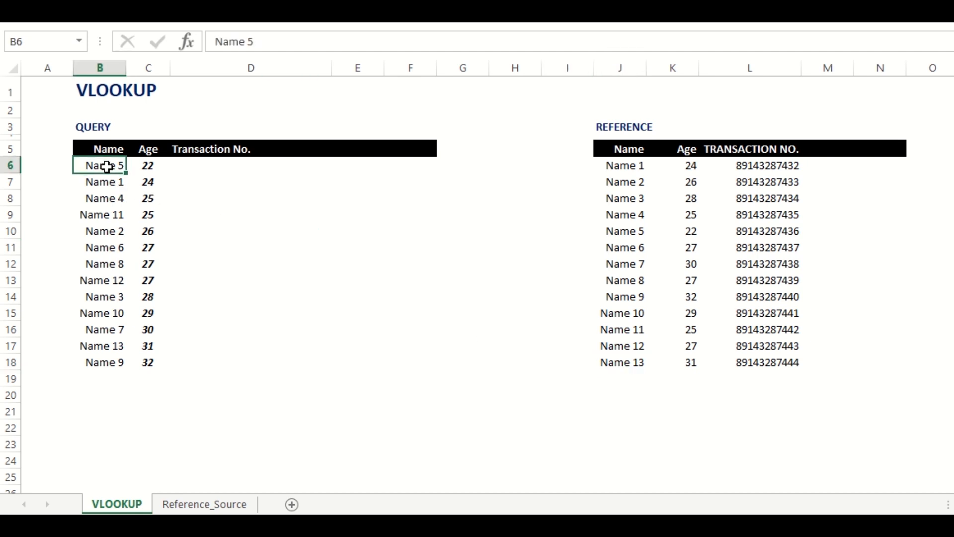
{"action": "left_click", "coordinate": [637, 232]}
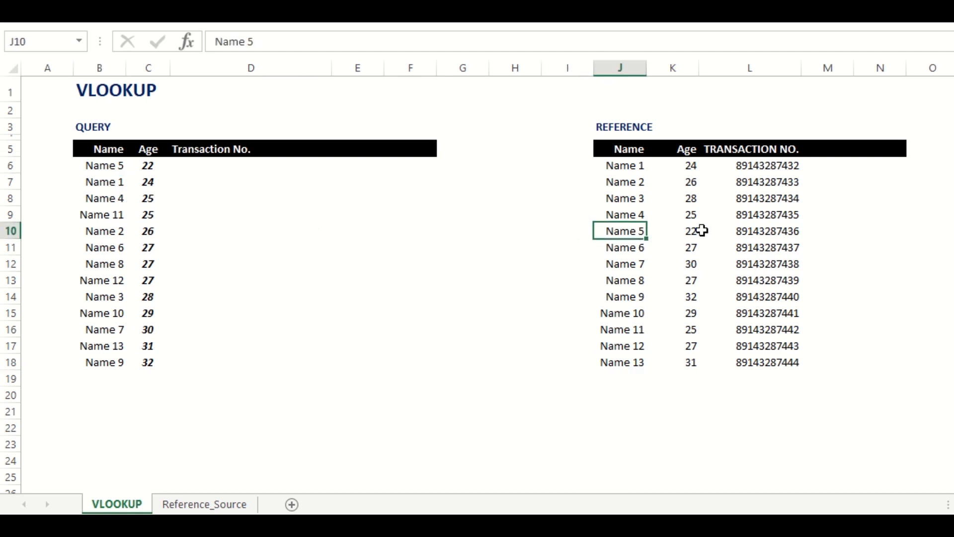
{"action": "left_click", "coordinate": [782, 232]}
{"action": "key", "text": "ctrl+b"}
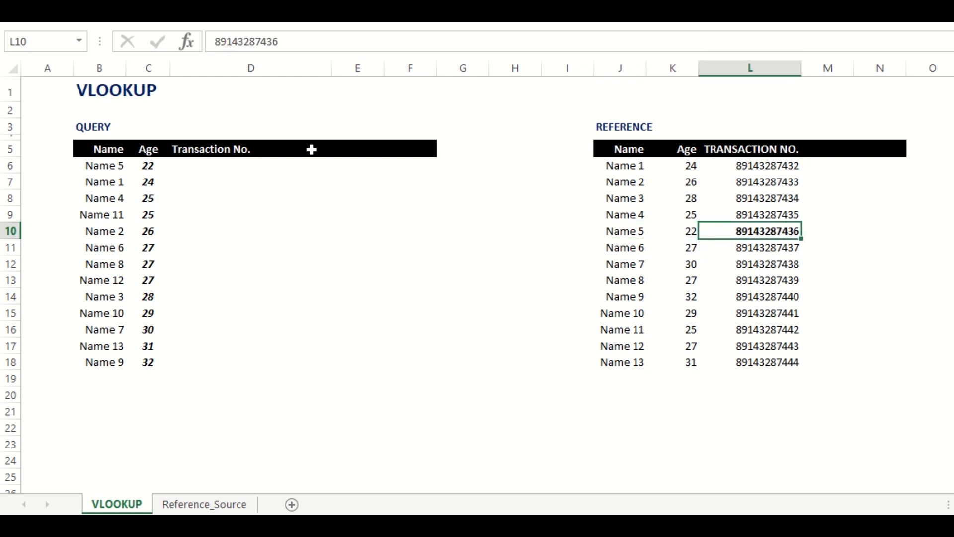
Examine Name 5's reference row against the empty Transaction No. column of the query table
{"action": "left_click", "coordinate": [196, 167]}
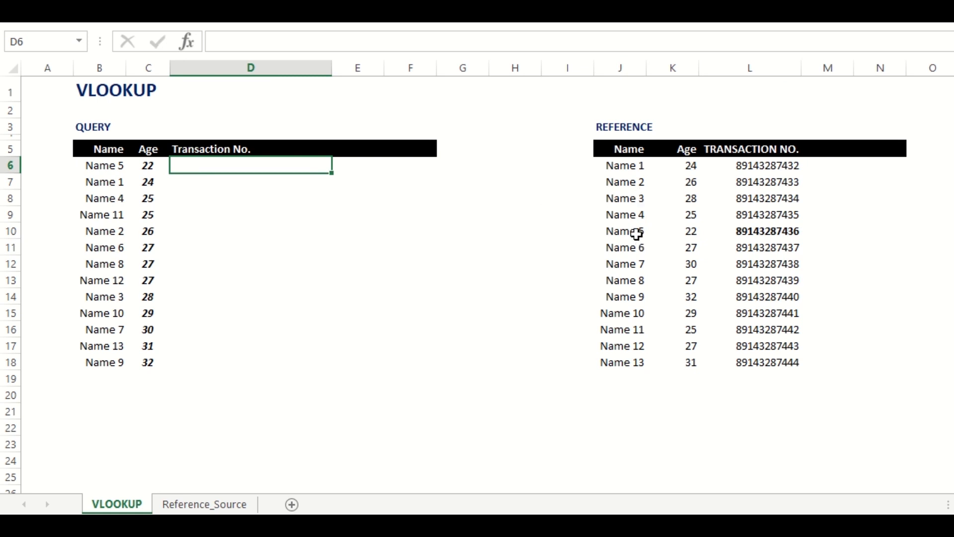
{"action": "left_click", "coordinate": [636, 234]}
{"action": "left_click", "coordinate": [764, 231]}
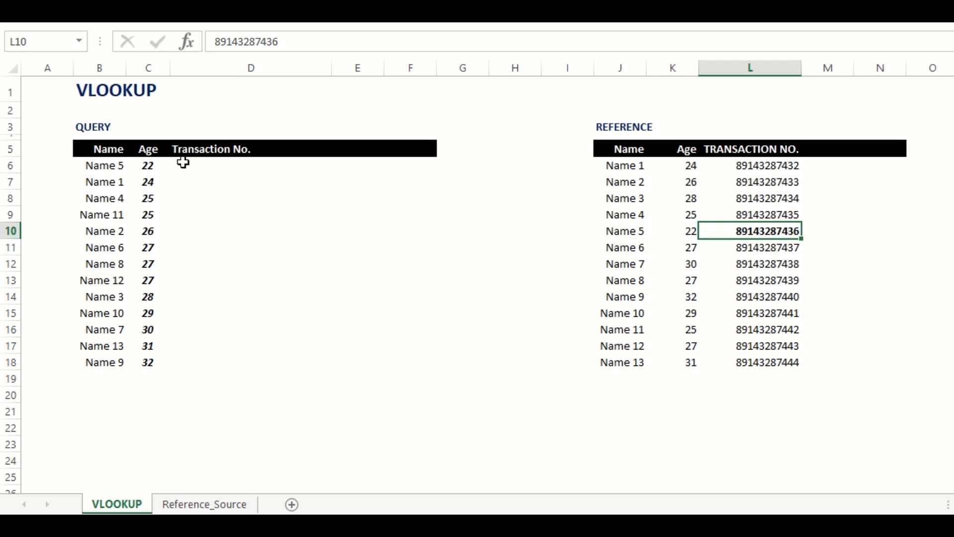
{"action": "left_click", "coordinate": [212, 162]}
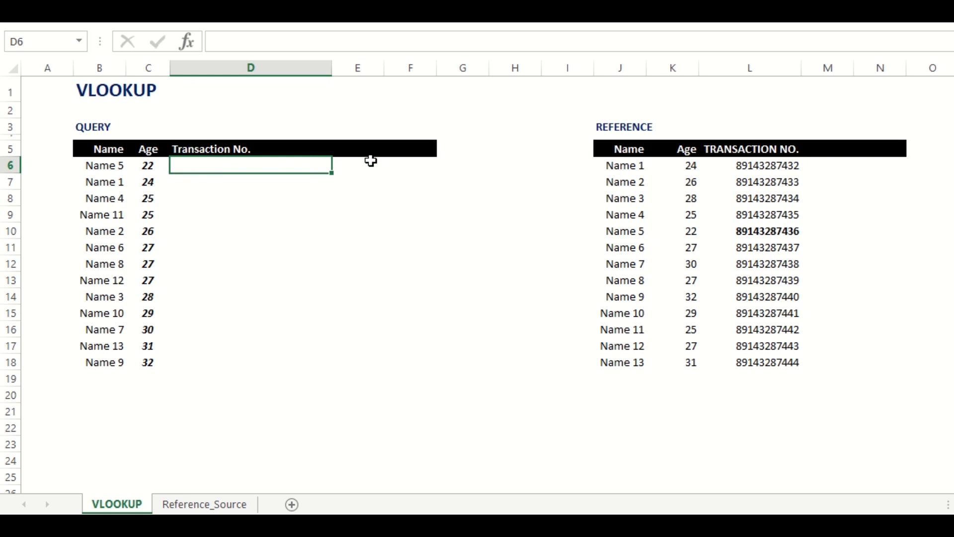
{"action": "left_click_drag", "start_coordinate": [335, 169], "coordinate": [288, 453]}
{"action": "left_click", "coordinate": [272, 390]}
{"action": "left_click", "coordinate": [220, 217]}
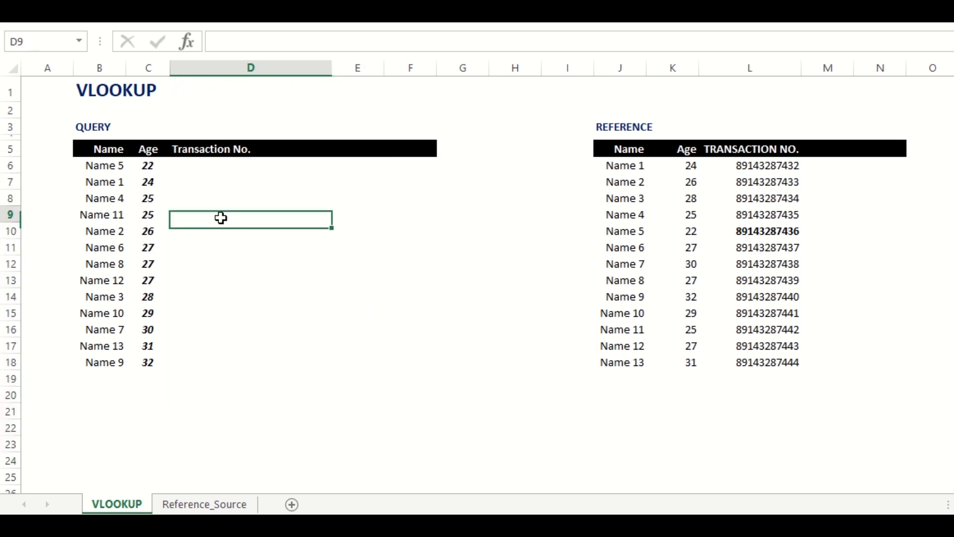
{"action": "left_click", "coordinate": [196, 166]}
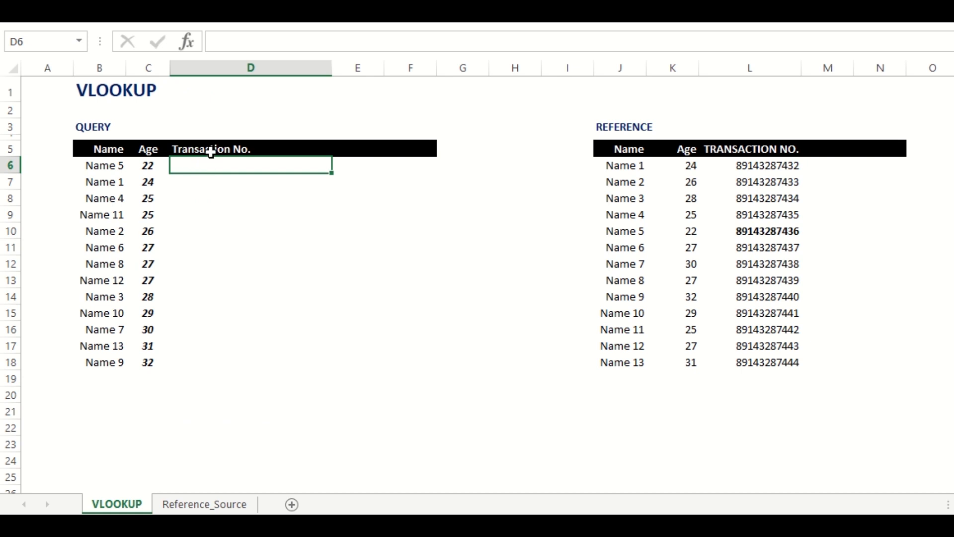
{"action": "left_click", "coordinate": [213, 150]}
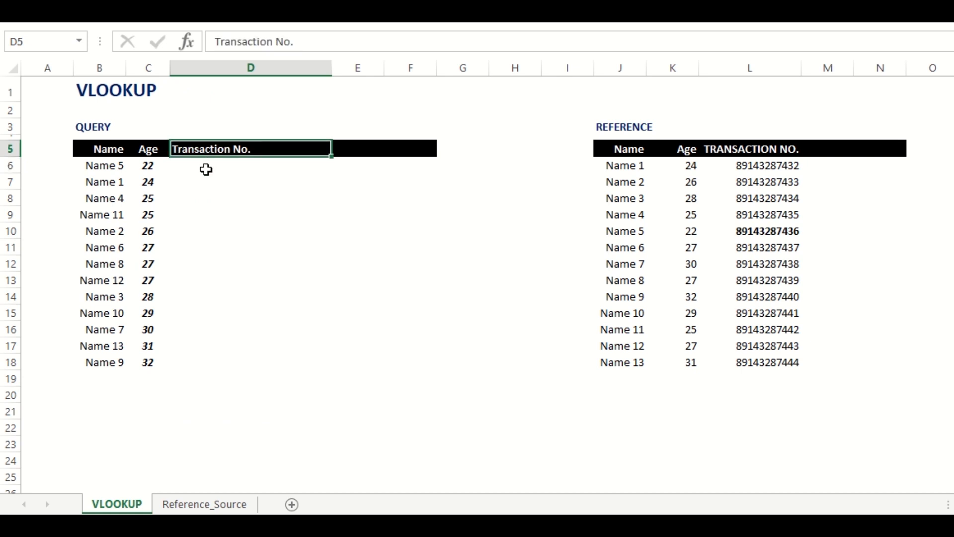
{"action": "left_click", "coordinate": [206, 169]}
{"action": "type", "text": "="}
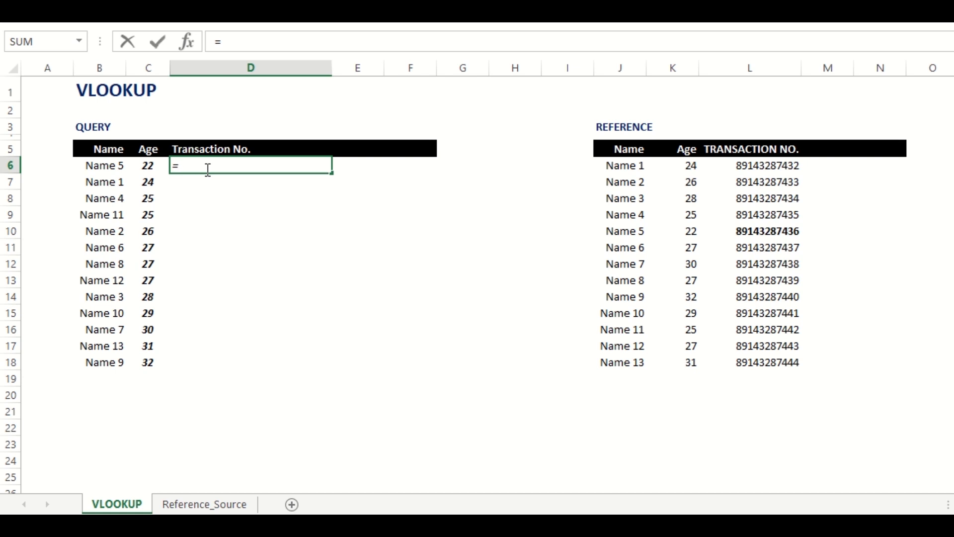
{"action": "type", "text": "vlookup"}
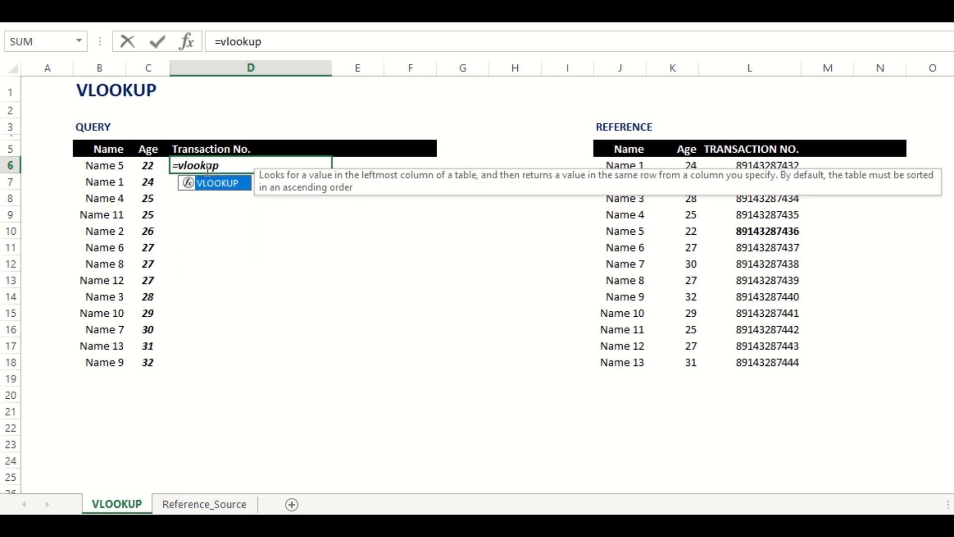
{"action": "type", "text": "("}
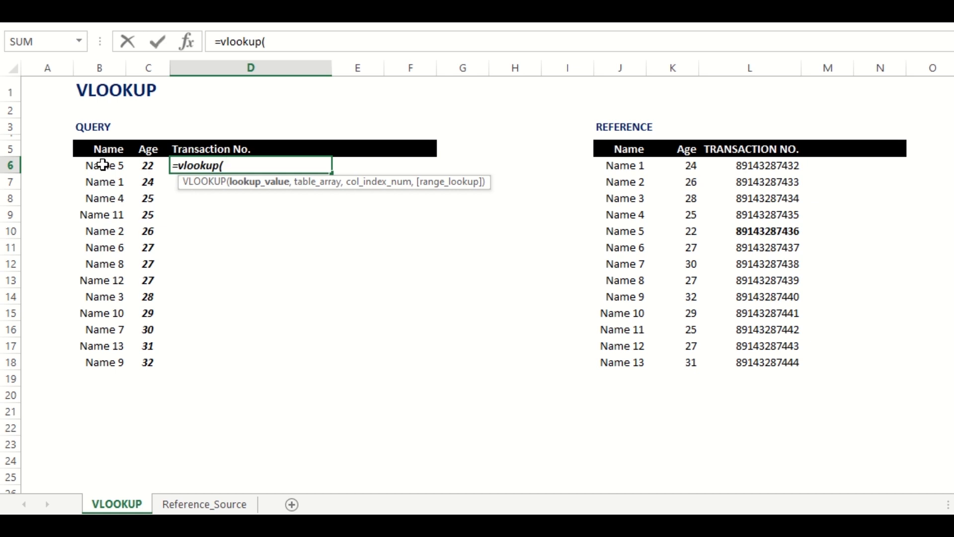
{"action": "left_click", "coordinate": [103, 164]}
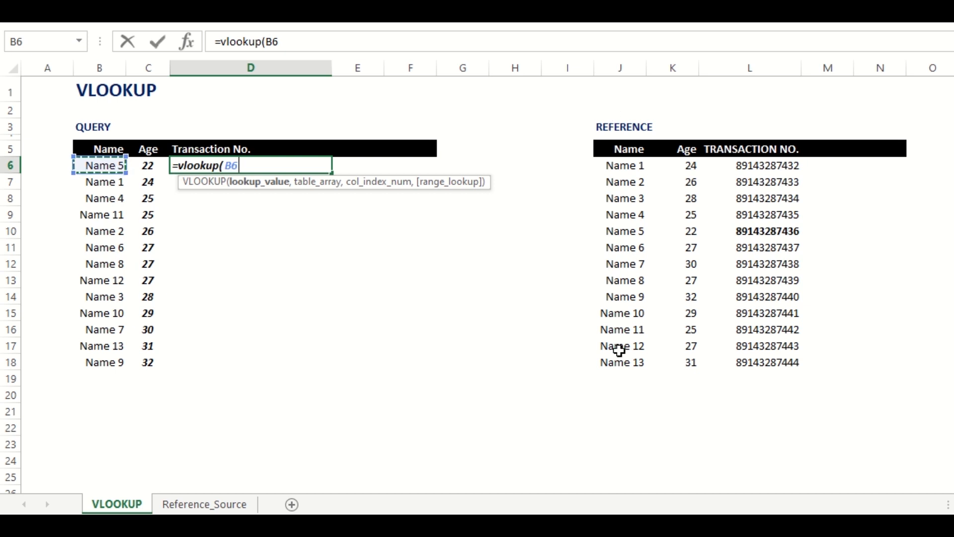
{"action": "key", "text": "BackSpace"}
{"action": "key", "text": "BackSpace"}
{"action": "key", "text": "BackSpace"}
{"action": "key", "text": "BackSpace"}
{"action": "key", "text": "BackSpace"}
{"action": "key", "text": "BackSpace"}
{"action": "key", "text": "BackSpace"}
{"action": "key", "text": "BackSpace"}
{"action": "key", "text": "BackSpace"}
{"action": "key", "text": "BackSpace"}
{"action": "key", "text": "BackSpace"}
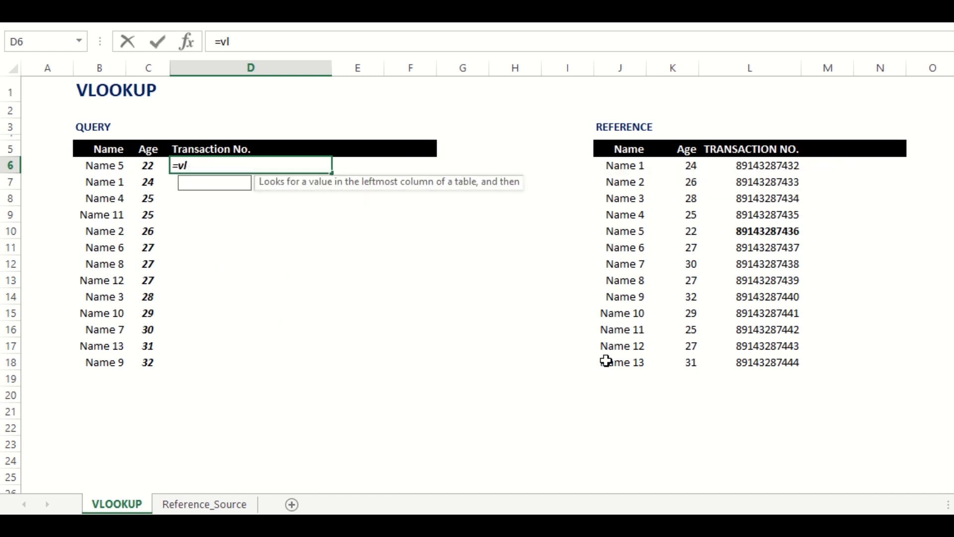
{"action": "key", "text": "Escape"}
Delete the QUERY label from cell B3 above the query table
{"action": "key", "text": "Up"}
{"action": "key", "text": "Up"}
{"action": "key", "text": "Left"}
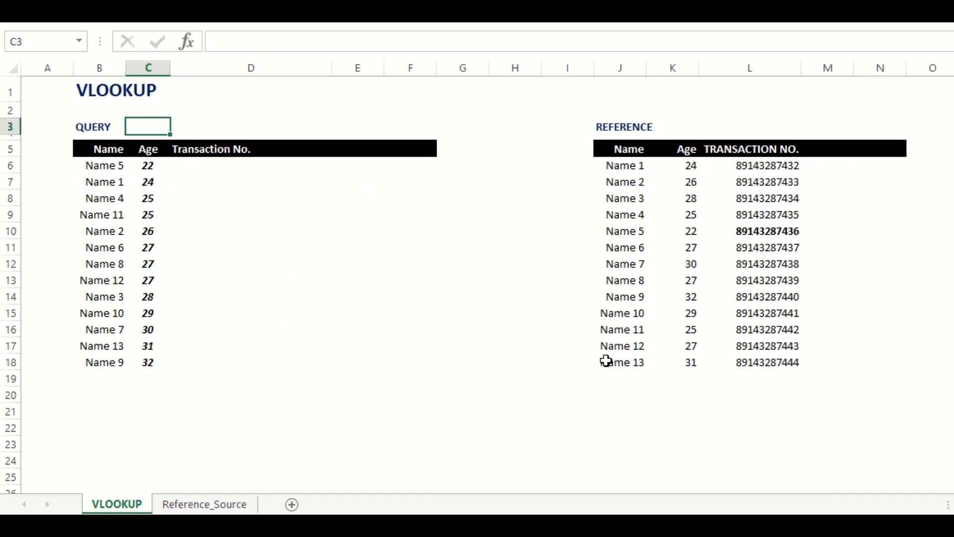
{"action": "key", "text": "Up"}
{"action": "type", "text": "+"}
{"action": "key", "text": "Escape"}
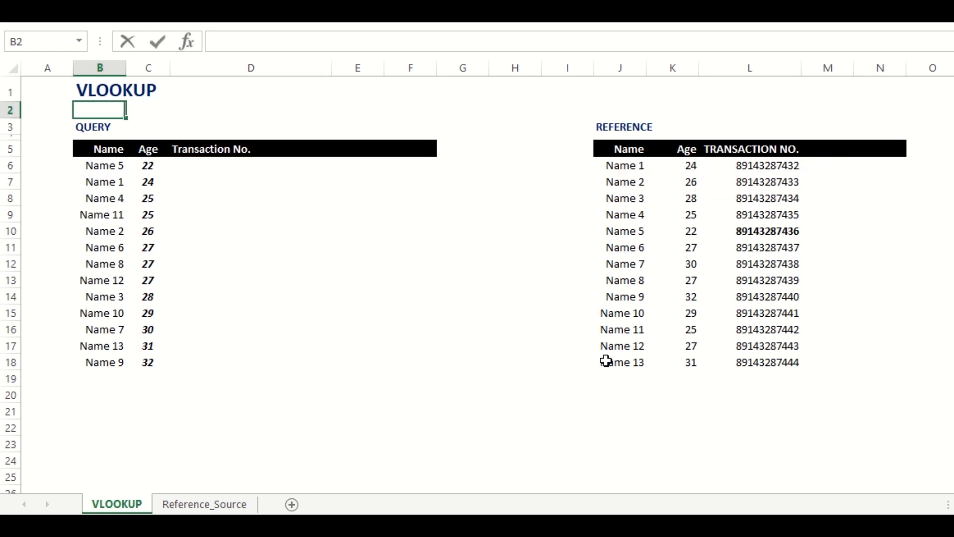
{"action": "key", "text": "Down"}
{"action": "key", "text": "Delete"}
Write the formula syntax note "=vlookup(unique reference," in cell B2 under the VLOOKUP title
{"action": "key", "text": "Down"}
{"action": "key", "text": "Up"}
{"action": "key", "text": "Up"}
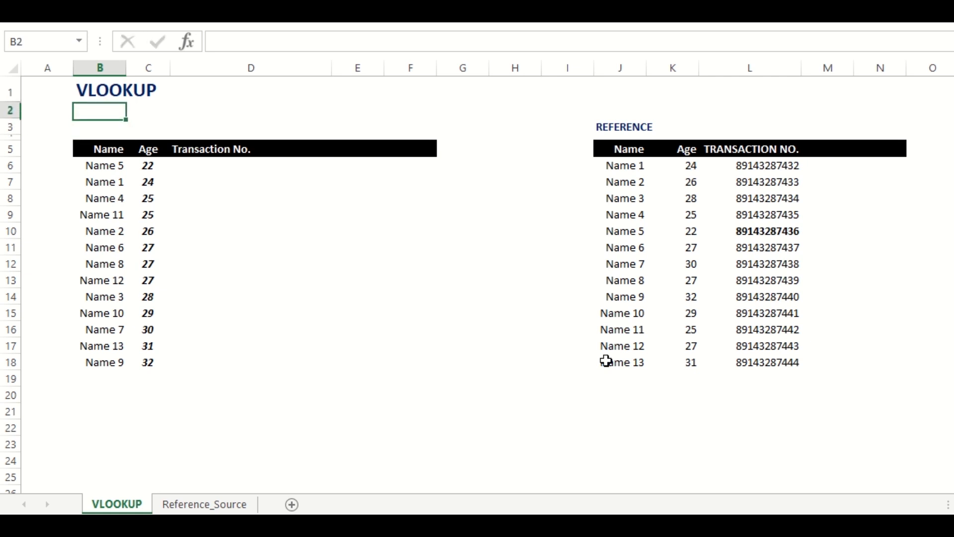
{"action": "type", "text": "=vlook"}
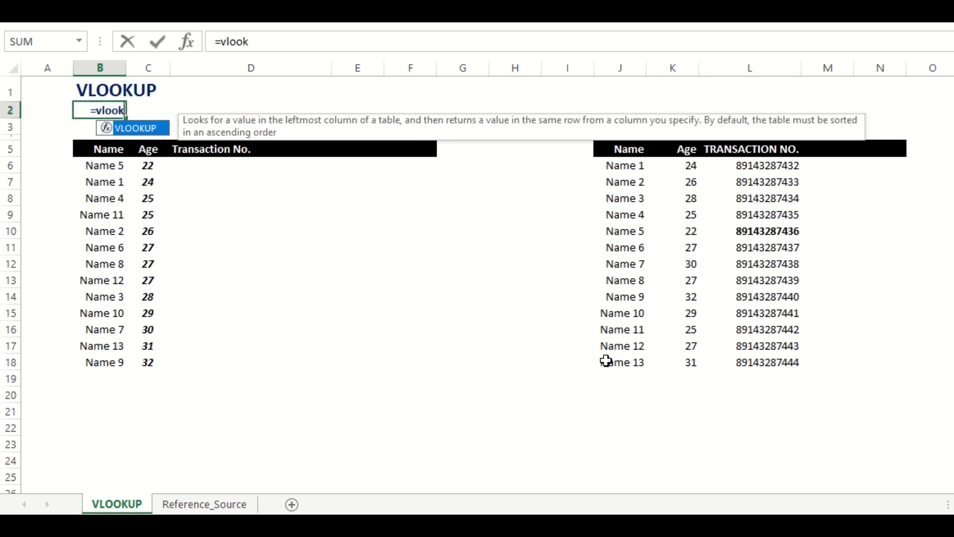
{"action": "type", "text": "up(nique"}
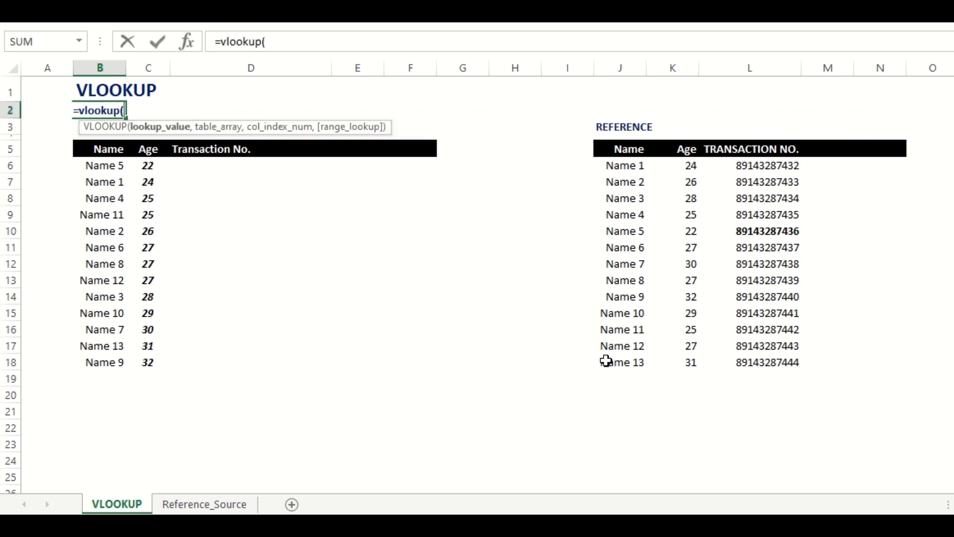
{"action": "key", "text": "BackSpace"}
{"action": "key", "text": "BackSpace"}
{"action": "key", "text": "BackSpace"}
{"action": "key", "text": "BackSpace"}
{"action": "key", "text": "BackSpace"}
{"action": "type", "text": "uni"}
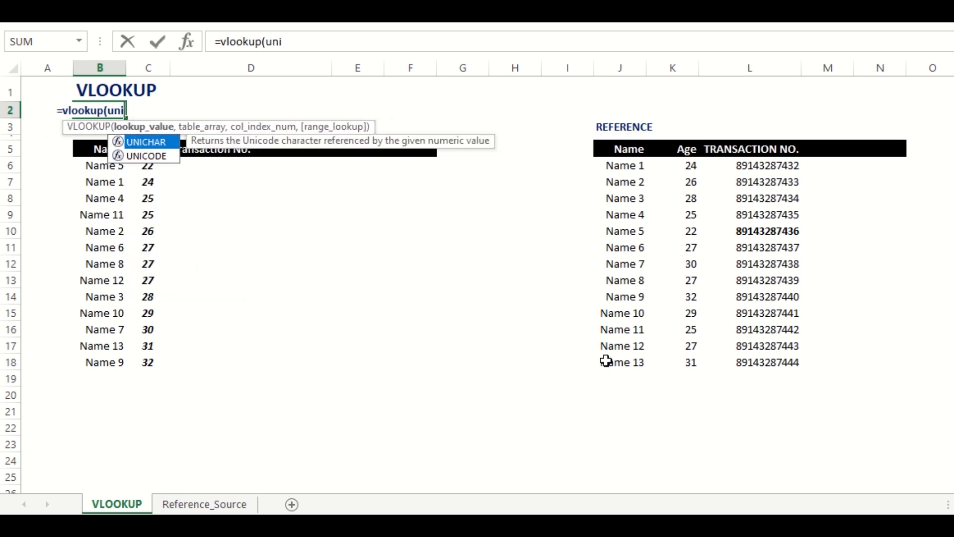
{"action": "type", "text": "que refere"}
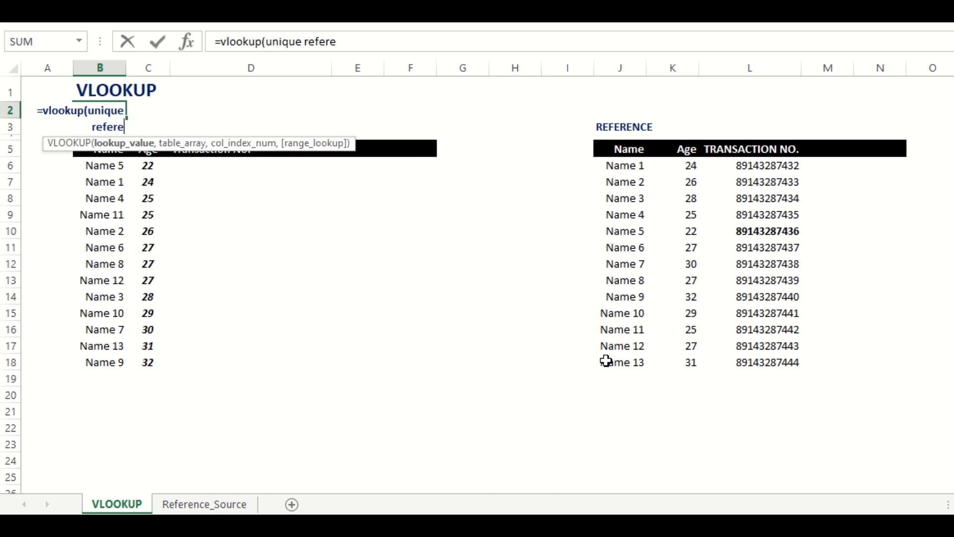
{"action": "type", "text": "nce,"}
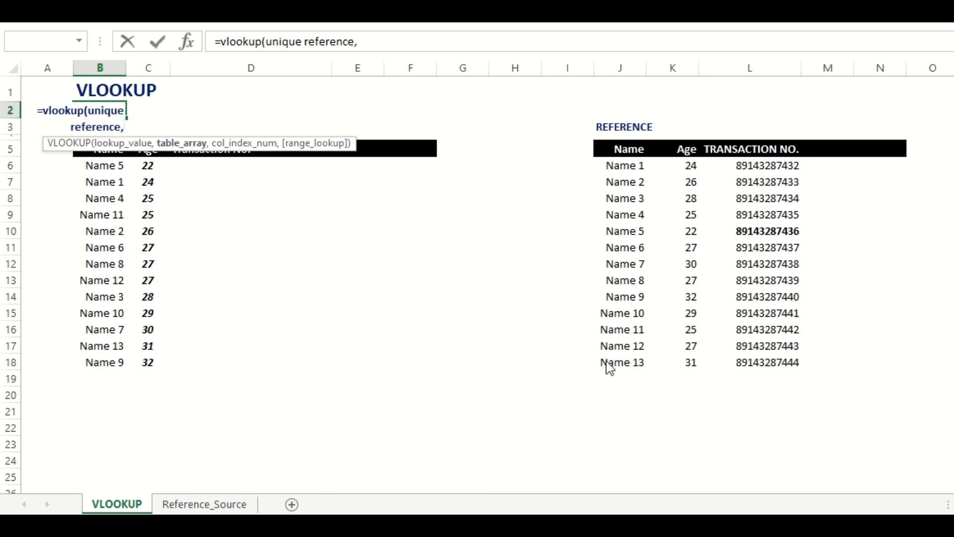
Store the syntax note in cell B2 as plain text with a leading apostrophe
{"action": "key", "text": "Return"}
{"action": "left_click", "coordinate": [548, 269]}
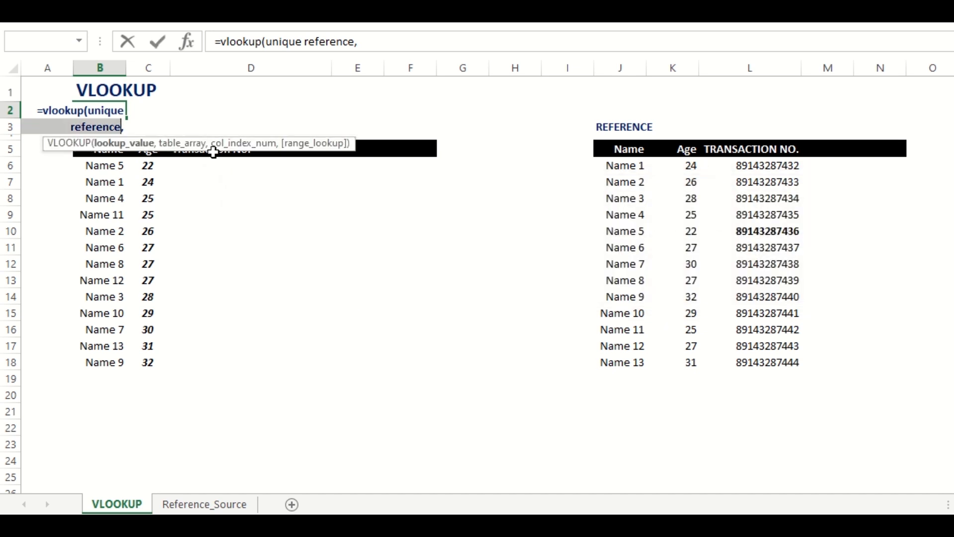
{"action": "key", "text": "Home"}
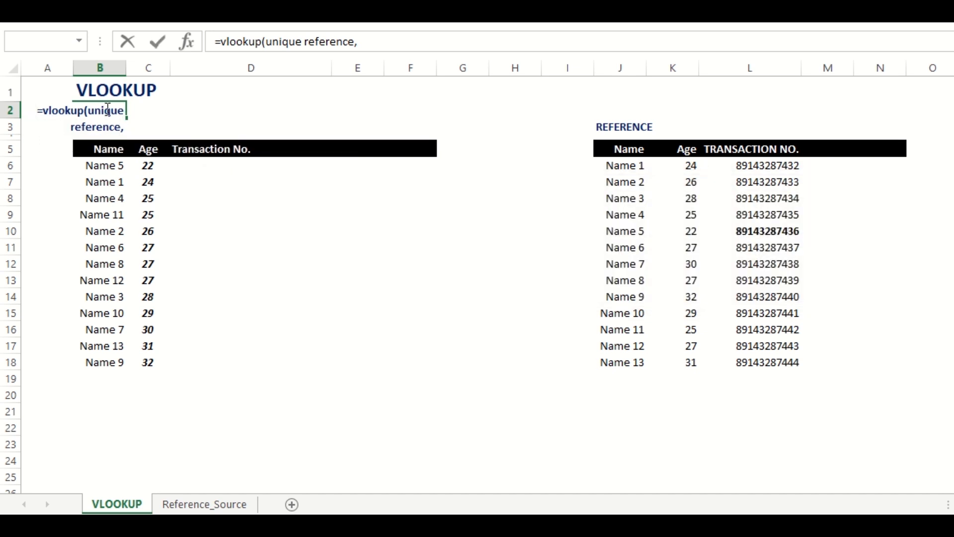
{"action": "type", "text": "'"}
{"action": "key", "text": "Return"}
Remove bold from the syntax note in cell B2 and make it italic
{"action": "left_click", "coordinate": [105, 108]}
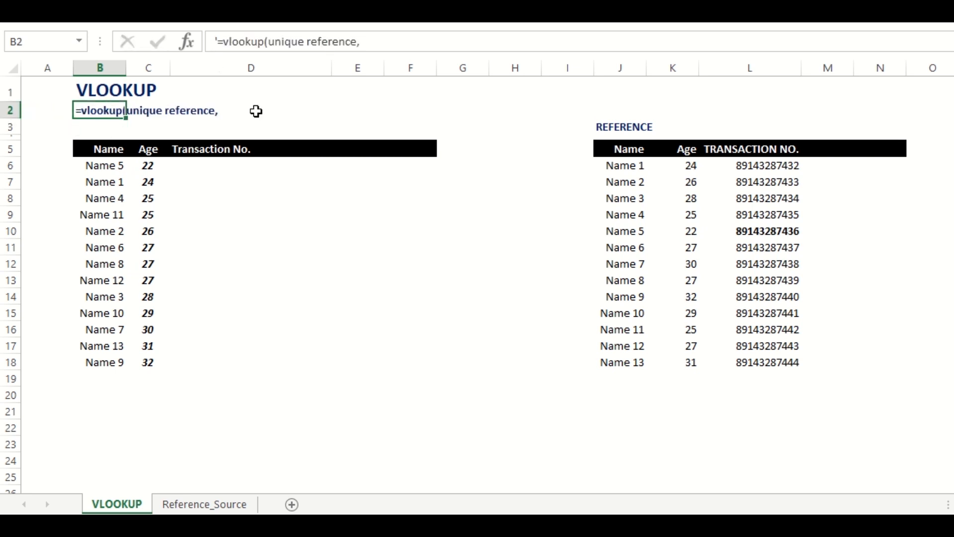
{"action": "key", "text": "ctrl+b"}
{"action": "key", "text": "ctrl+i"}
{"action": "left_click", "coordinate": [218, 296]}
{"action": "left_click", "coordinate": [209, 163]}
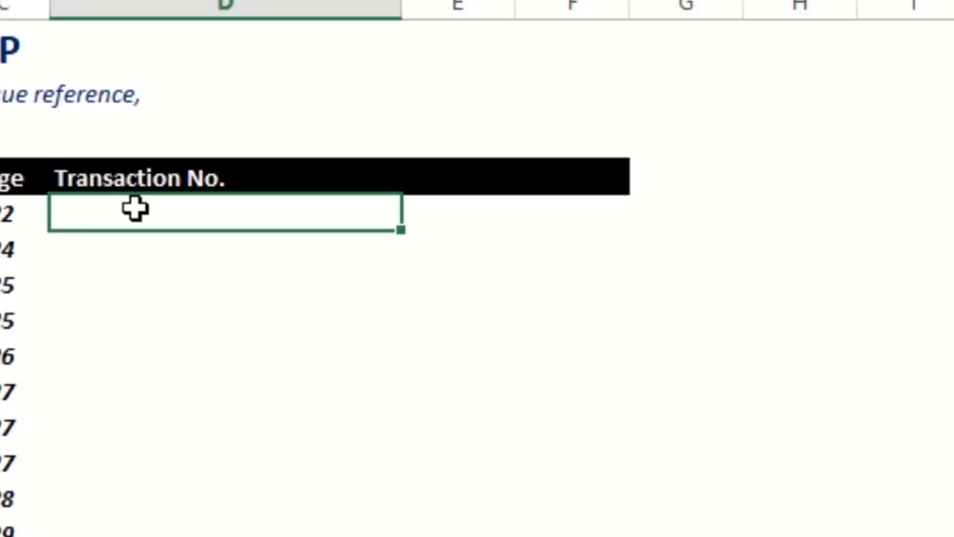
{"action": "type", "text": "=vlookup"}
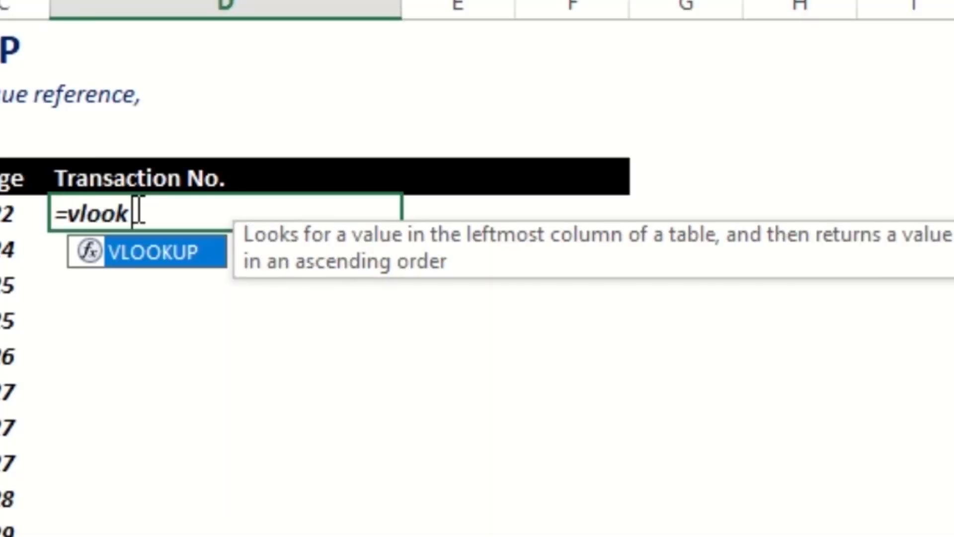
{"action": "key", "text": "Return"}
{"action": "key", "text": "Return"}
{"action": "key", "text": "Return"}
{"action": "key", "text": "Return"}
{"action": "key", "text": "Return"}
{"action": "key", "text": "Return"}
{"action": "key", "text": "Return"}
{"action": "key", "text": "Return"}
{"action": "key", "text": "Return"}
{"action": "key", "text": "Up"}
{"action": "key", "text": "Up"}
{"action": "key", "text": "Up"}
{"action": "key", "text": "Up"}
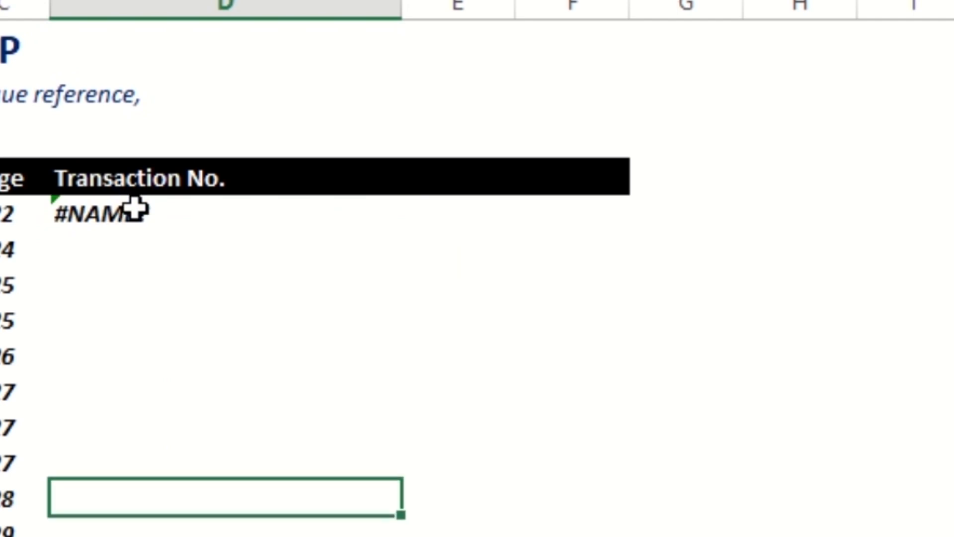
{"action": "key", "text": "Up"}
{"action": "key", "text": "Up"}
{"action": "key", "text": "Up"}
{"action": "key", "text": "Up"}
{"action": "key", "text": "Up"}
Start a VLOOKUP formula in D6 with B6 as lookup value and the reference range J6:L18 as table array
{"action": "type", "text": "=vlookup"}
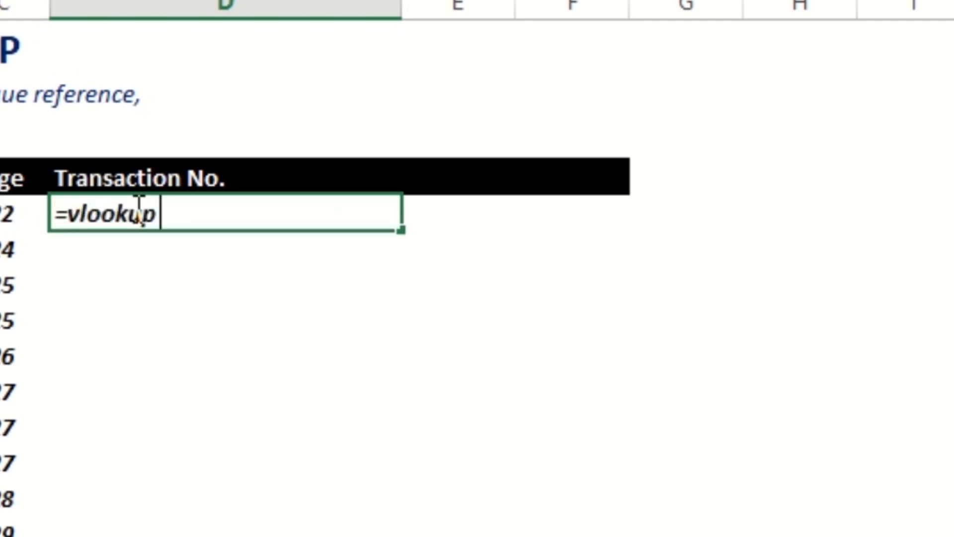
{"action": "key", "text": "BackSpace"}
{"action": "type", "text": "p("}
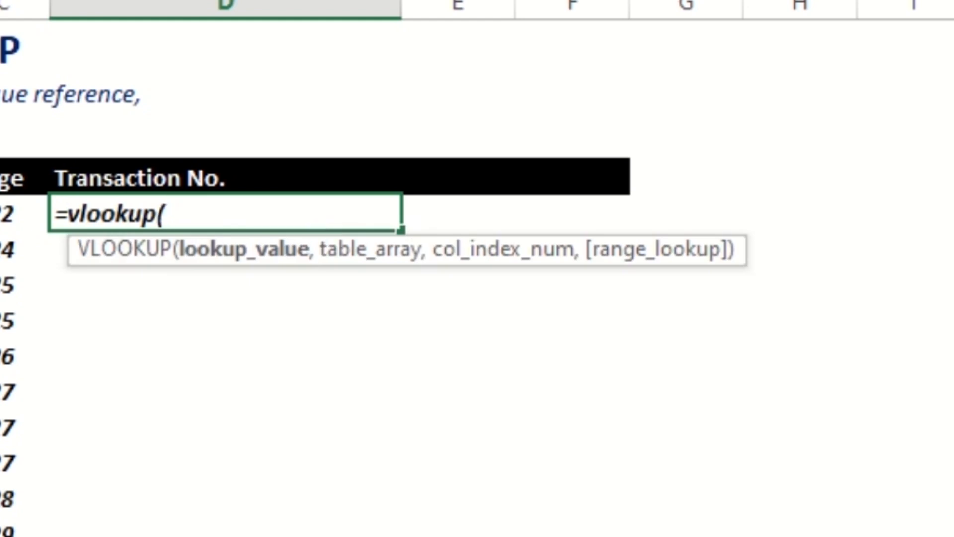
{"action": "key", "text": "Left"}
{"action": "key", "text": "Left"}
{"action": "type", "text": ","}
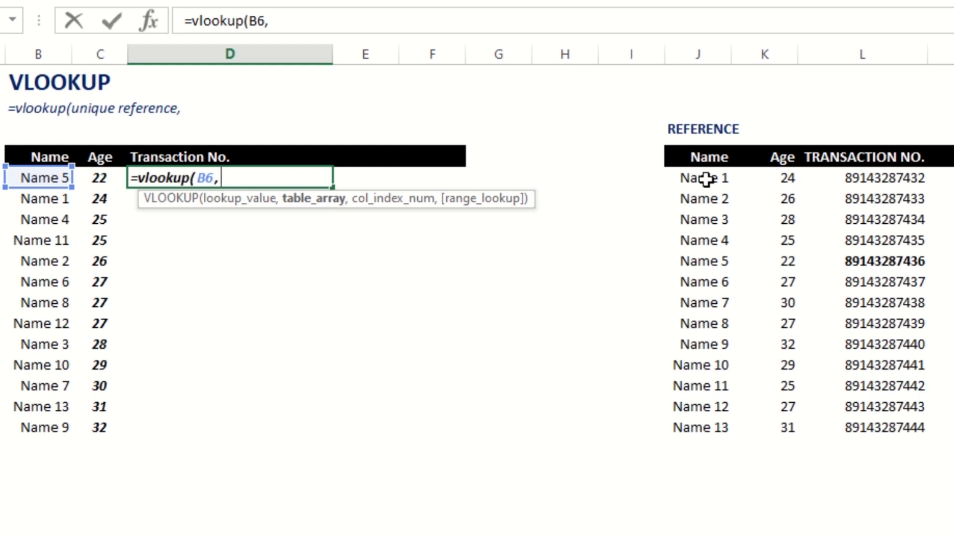
{"action": "left_click_drag", "start_coordinate": [706, 179], "coordinate": [948, 364]}
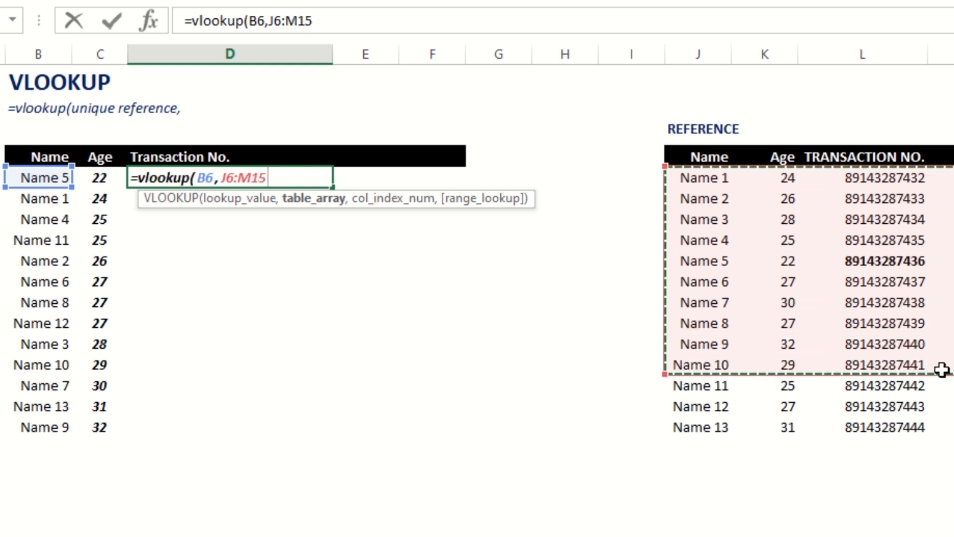
{"action": "left_click_drag", "start_coordinate": [903, 349], "coordinate": [914, 438]}
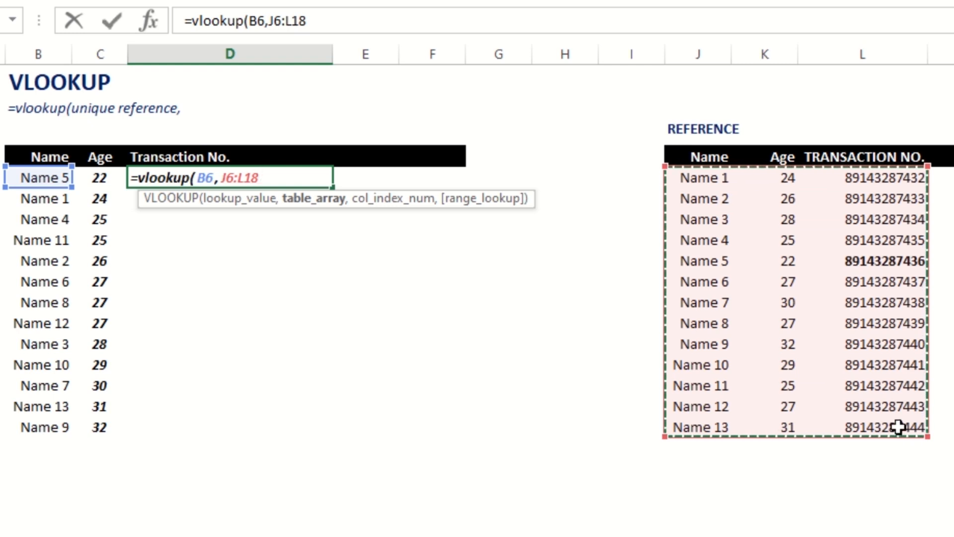
Try extending the table array to J6:L500 in the D6 formula, and restore its end to L18
{"action": "left_click", "coordinate": [335, 21]}
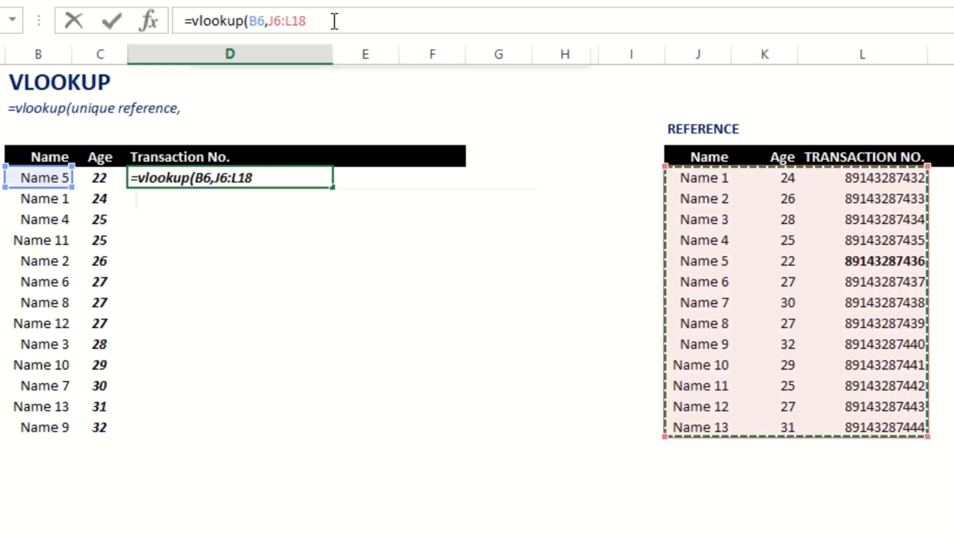
{"action": "key", "text": "BackSpace"}
{"action": "key", "text": "BackSpace"}
{"action": "type", "text": "500"}
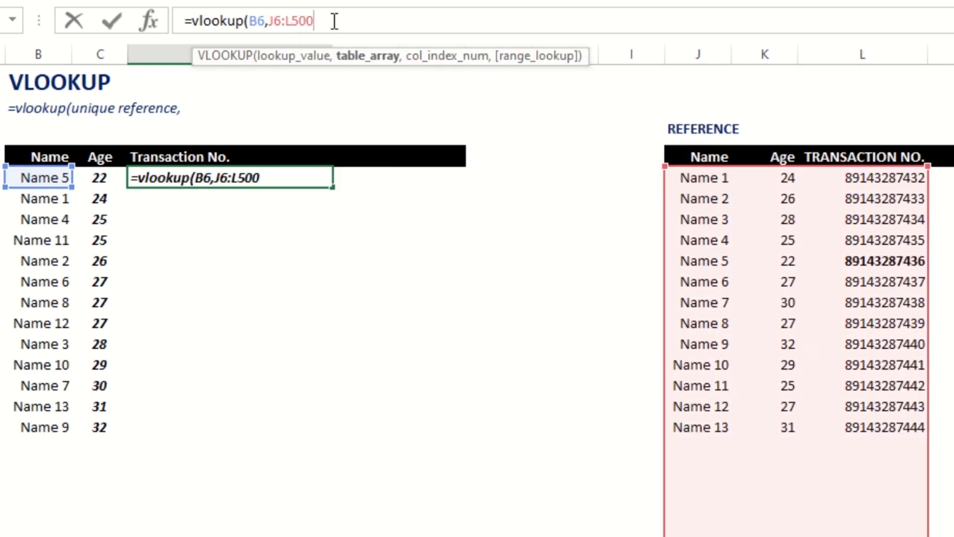
{"action": "key", "text": "BackSpace"}
{"action": "key", "text": "BackSpace"}
{"action": "key", "text": "BackSpace"}
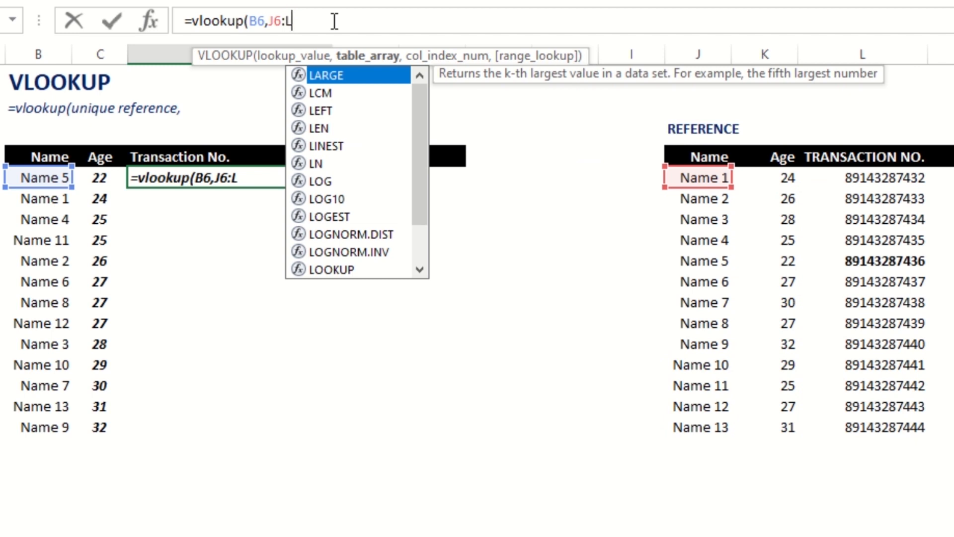
{"action": "type", "text": "18"}
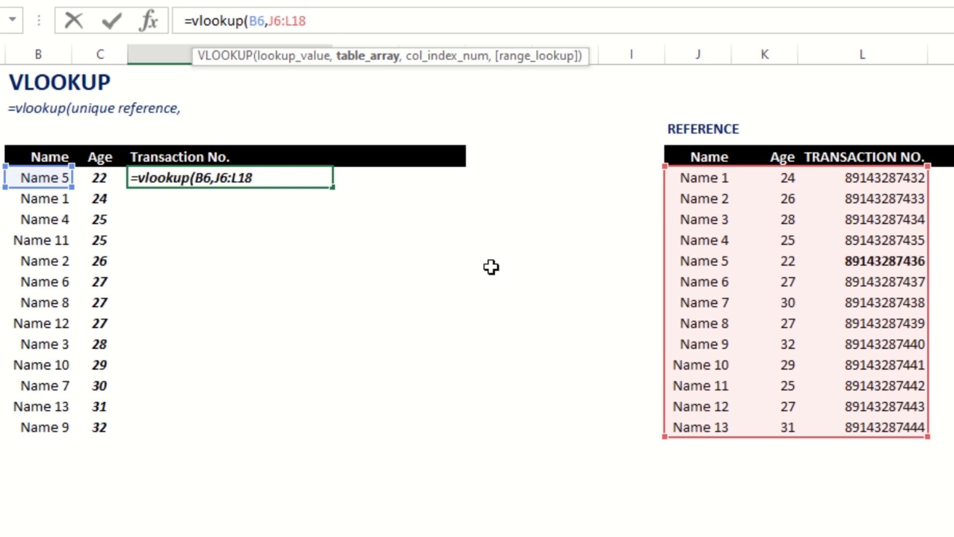
Complete the D6 formula with column index 3 and FALSE for an exact match
{"action": "type", "text": ","}
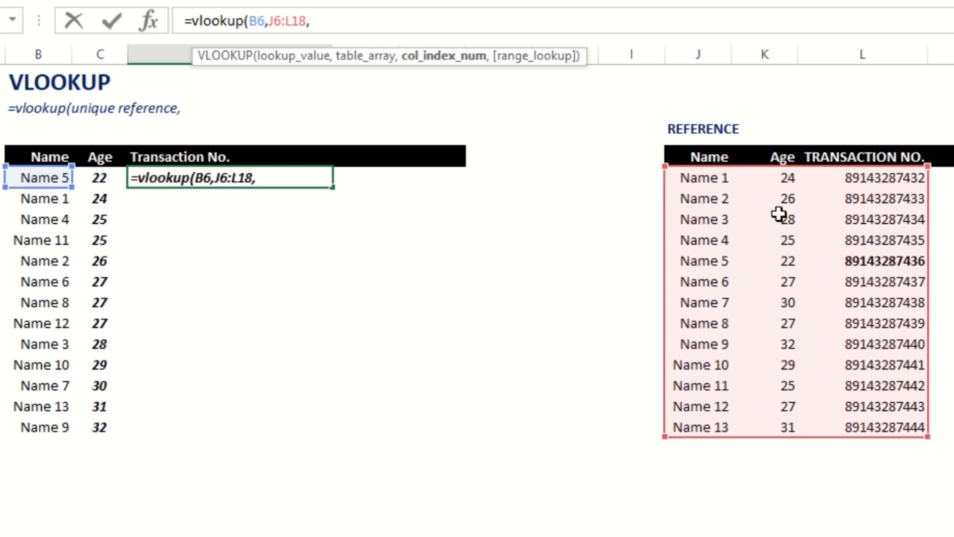
{"action": "type", "text": "3,fle"}
{"action": "key", "text": "BackSpace"}
{"action": "key", "text": "BackSpace"}
{"action": "type", "text": "alse"}
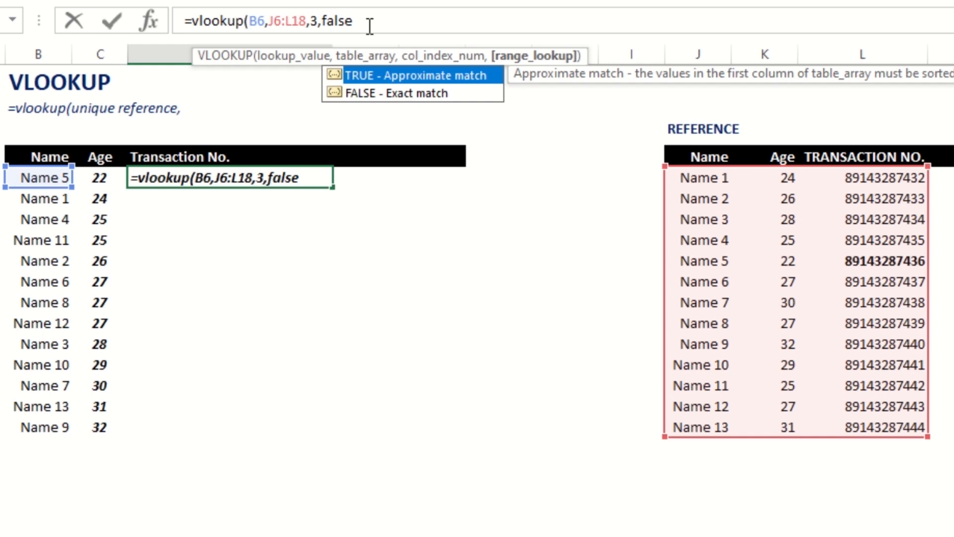
{"action": "type", "text": ")"}
{"action": "key", "text": "Return"}
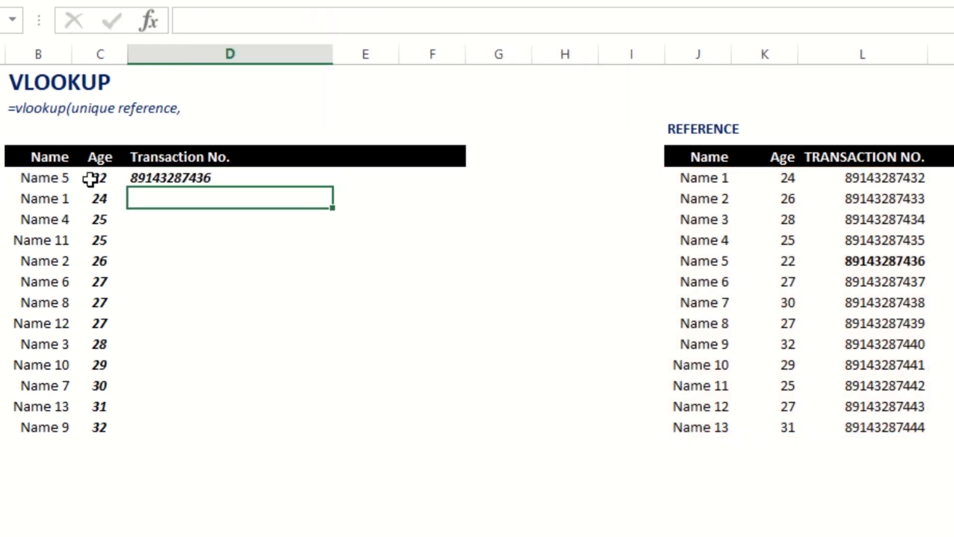
Compare D6 with the Name 5 row in the reference table and fill its relative-reference formula down to D18
{"action": "left_click", "coordinate": [156, 175]}
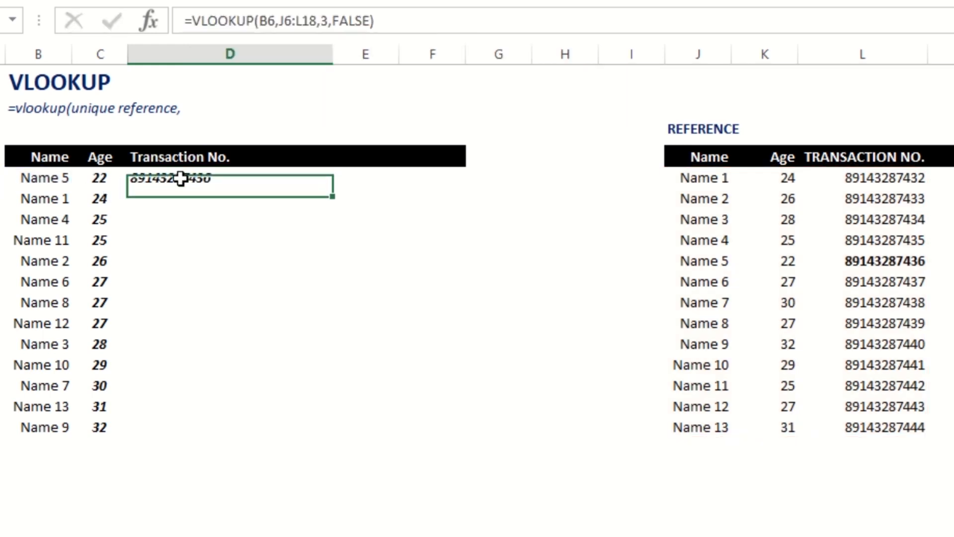
{"action": "left_click", "coordinate": [714, 258]}
{"action": "left_click", "coordinate": [904, 263]}
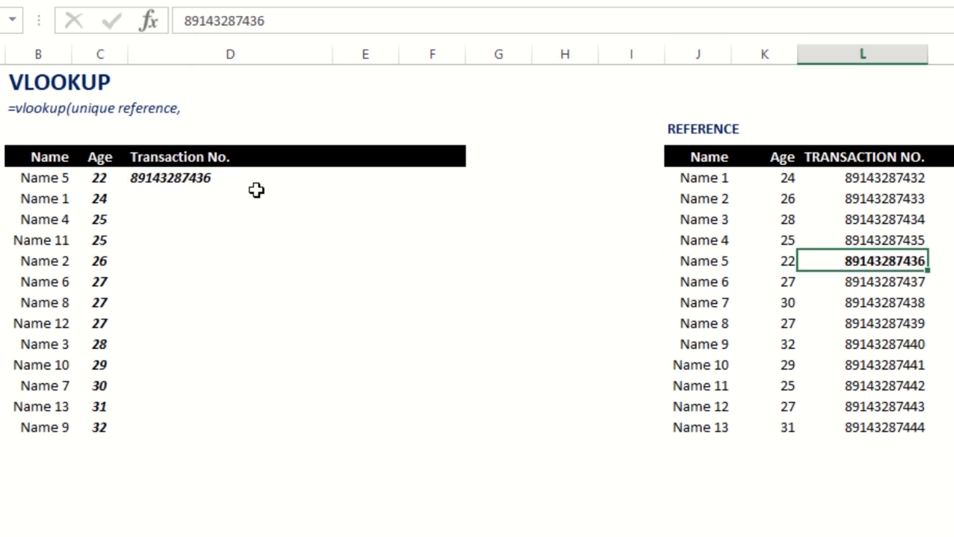
{"action": "left_click", "coordinate": [198, 183]}
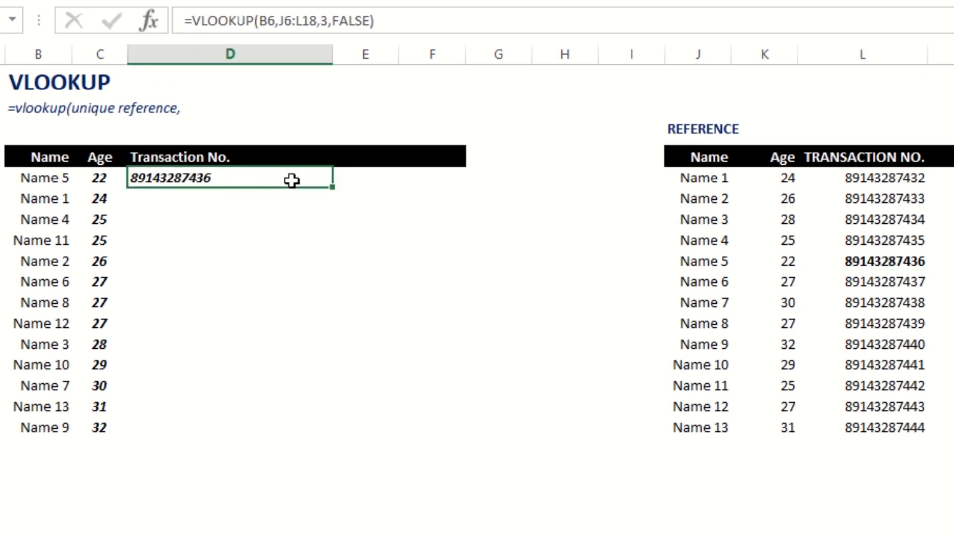
{"action": "left_click_drag", "start_coordinate": [332, 192], "coordinate": [304, 431]}
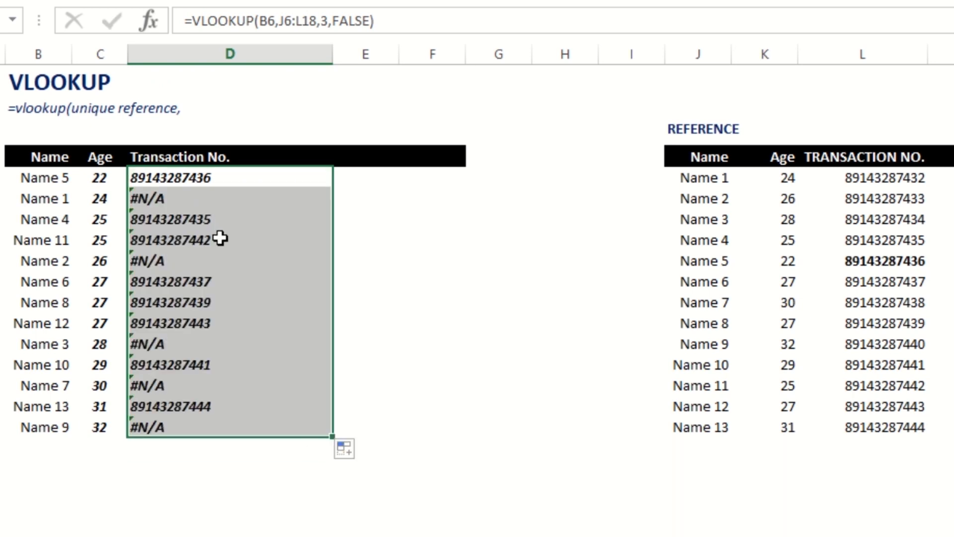
Inspect which table ranges the formulas in D6 and D7 refer to
{"action": "left_click", "coordinate": [187, 179]}
{"action": "left_click", "coordinate": [418, 20]}
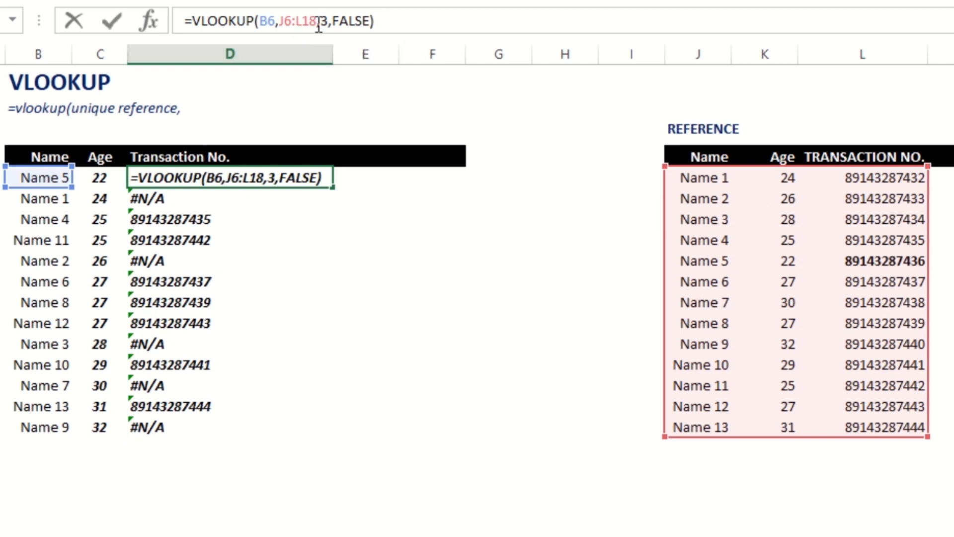
{"action": "key", "text": "Return"}
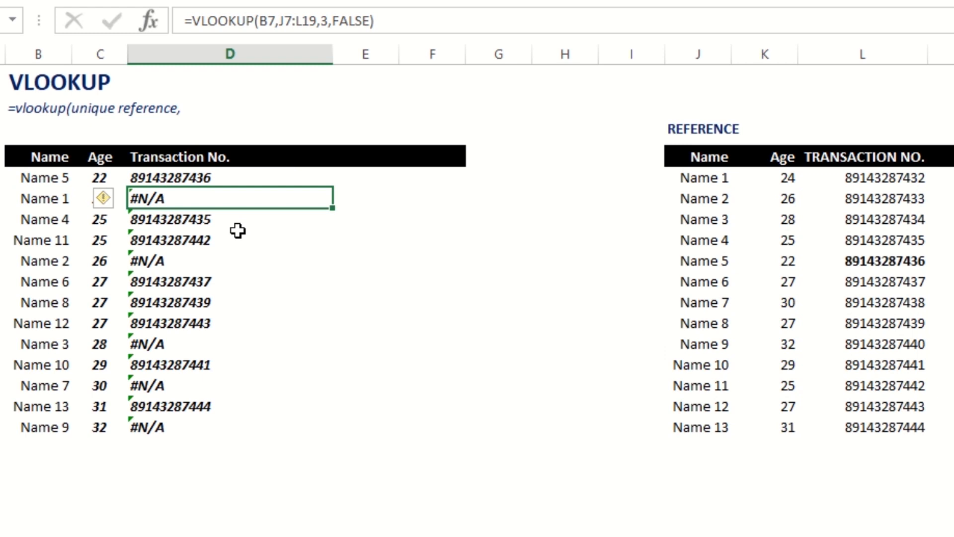
{"action": "left_click", "coordinate": [412, 22]}
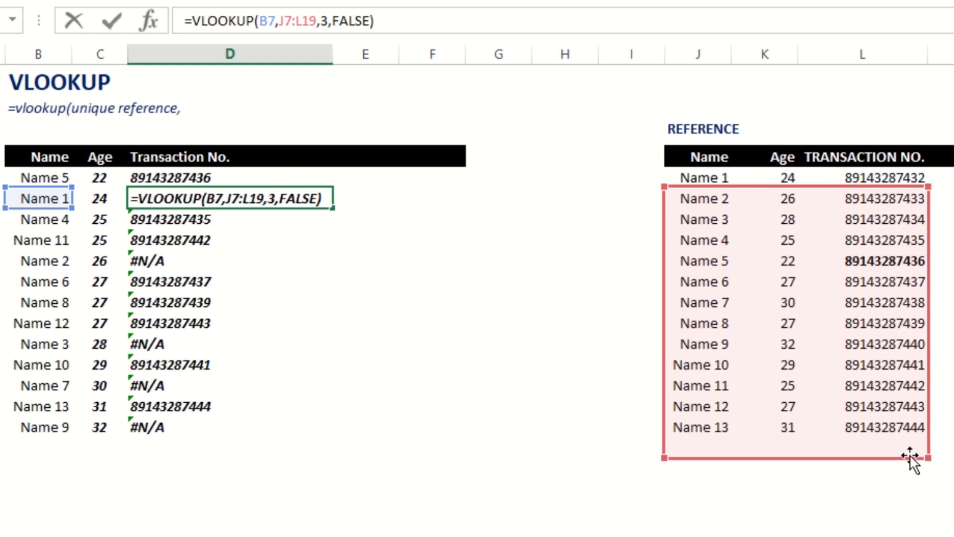
{"action": "key", "text": "Return"}
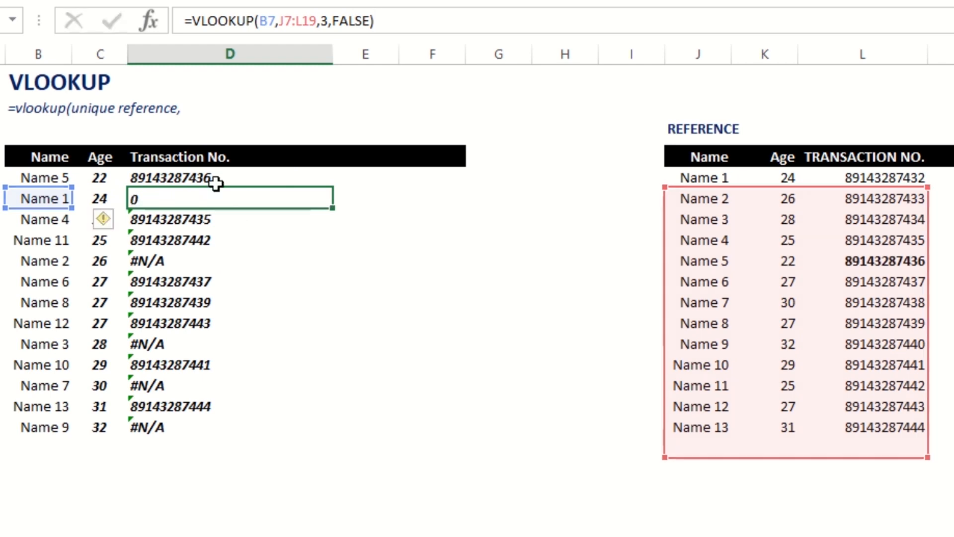
Make the table array in the D6 formula absolute as $J$6:$L$18
{"action": "left_click", "coordinate": [169, 180]}
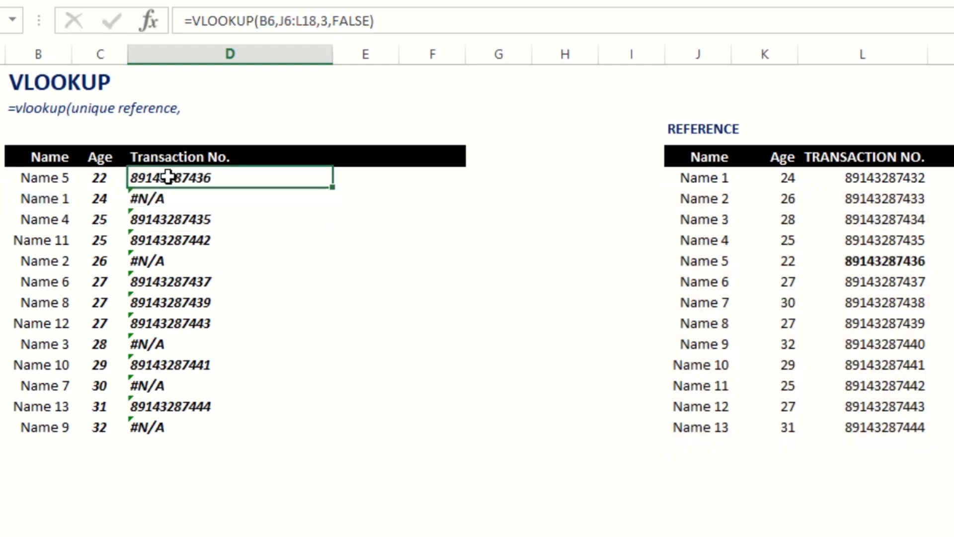
{"action": "left_click", "coordinate": [285, 20]}
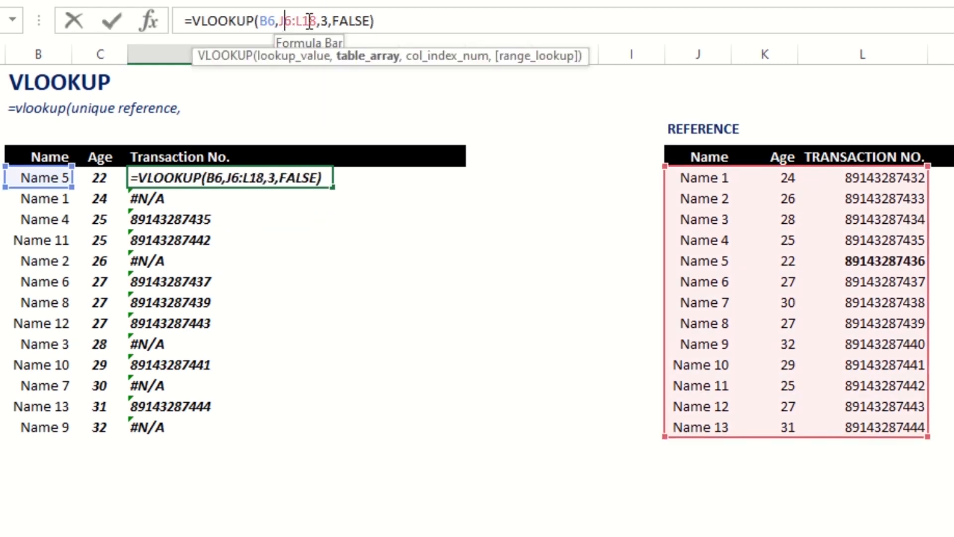
{"action": "type", "text": "$J"}
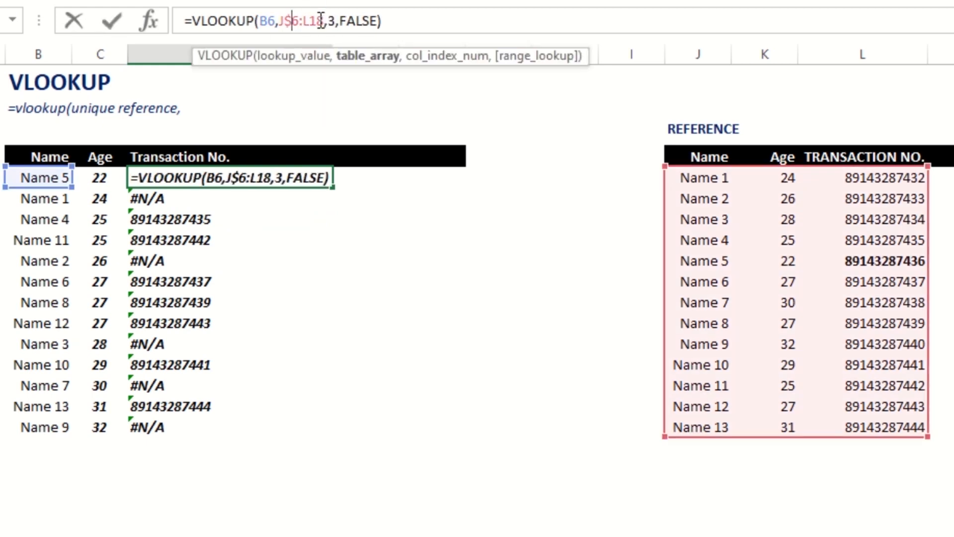
{"action": "type", "text": "$6:"}
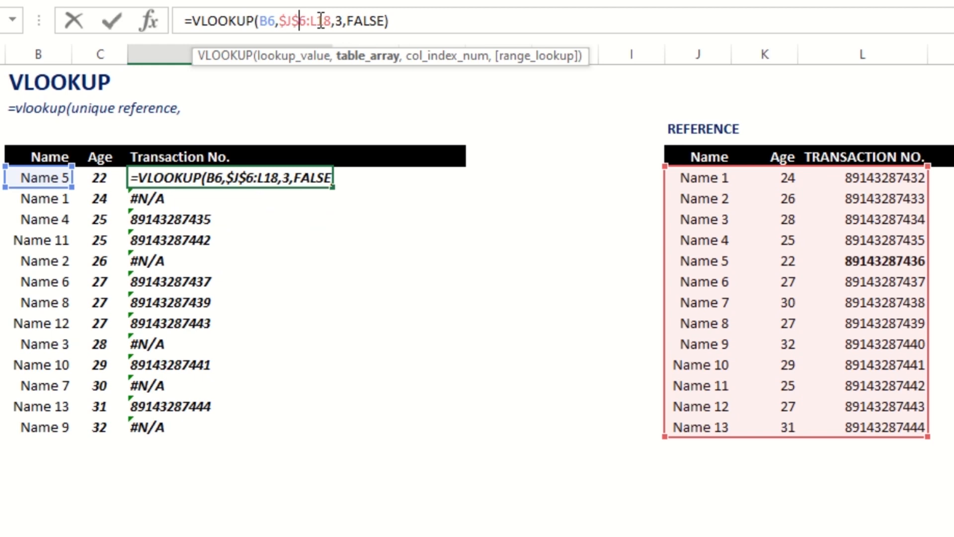
{"action": "type", "text": "$L$"}
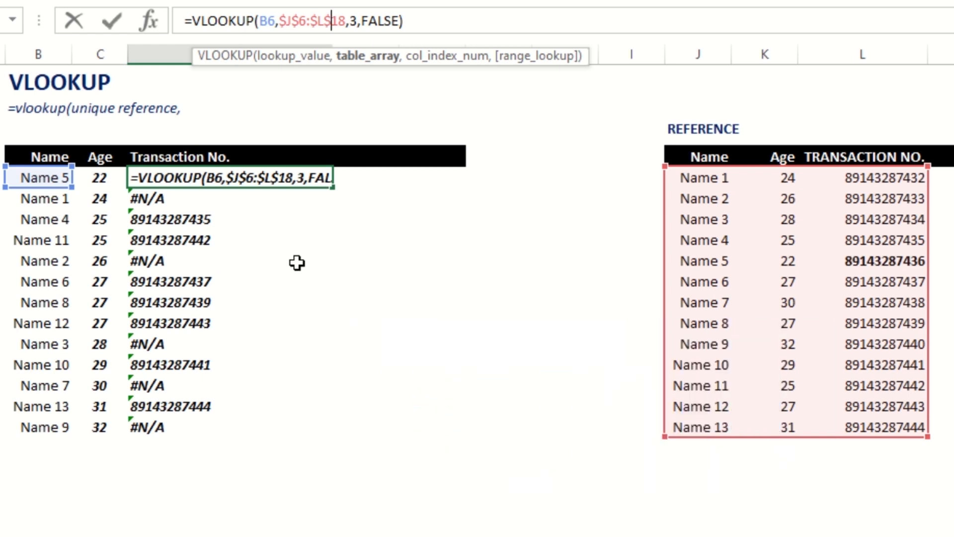
{"action": "key", "text": "Return"}
Fill the absolute-range formula from D6 down to D18 and check the copied formulas in several rows
{"action": "left_click", "coordinate": [243, 174]}
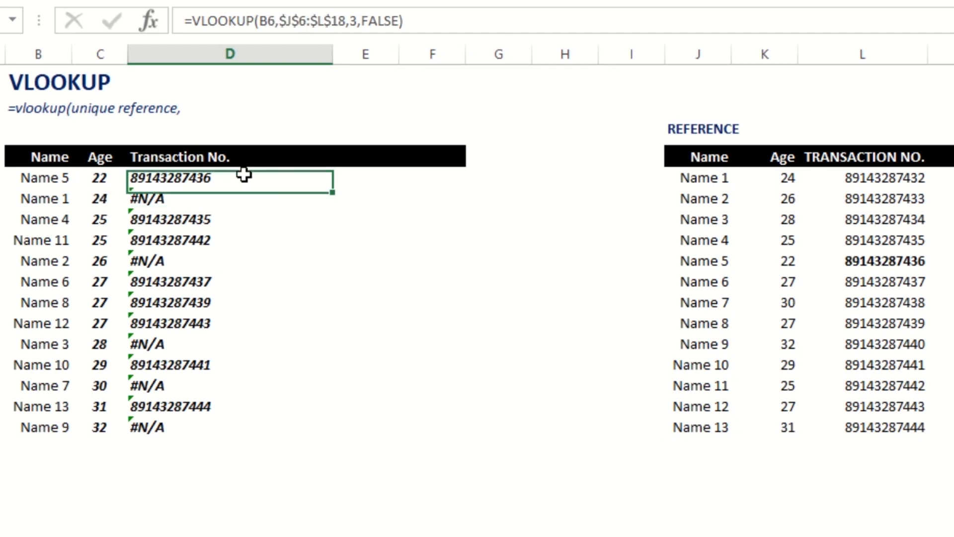
{"action": "left_click_drag", "start_coordinate": [336, 189], "coordinate": [319, 437]}
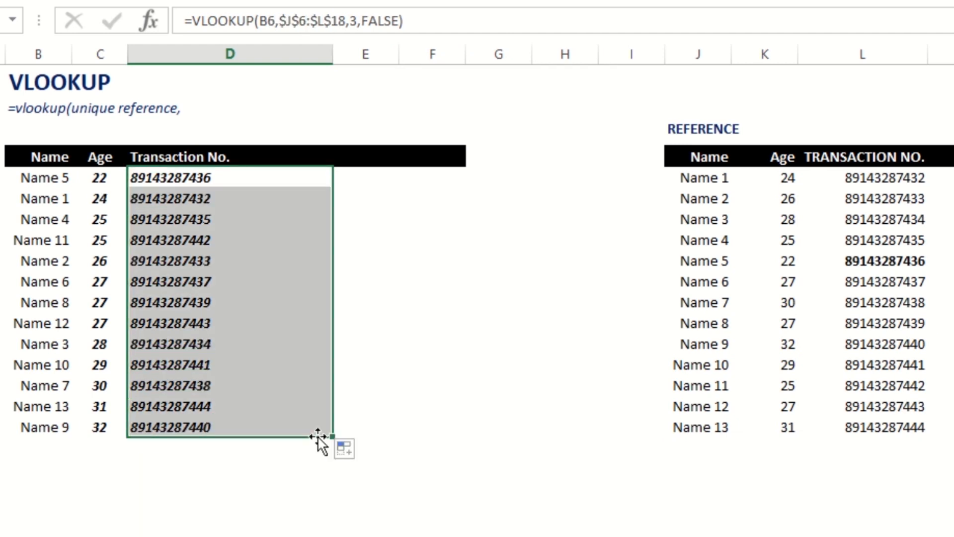
{"action": "left_click", "coordinate": [240, 308]}
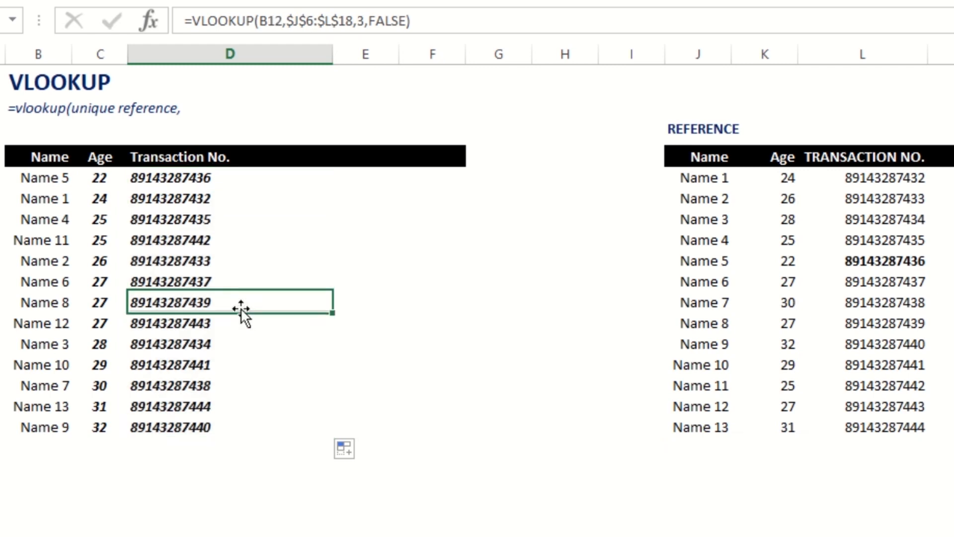
{"action": "left_click", "coordinate": [203, 243]}
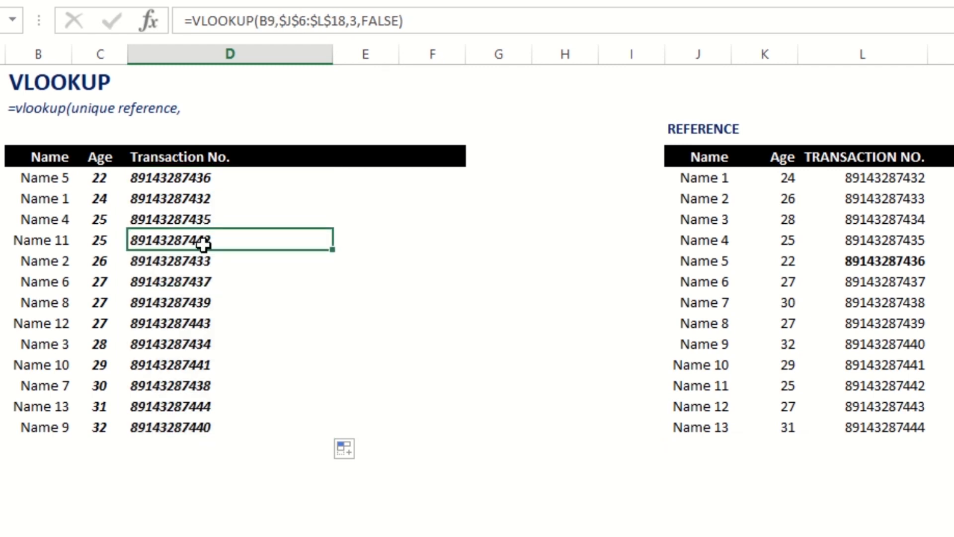
{"action": "left_click", "coordinate": [204, 198]}
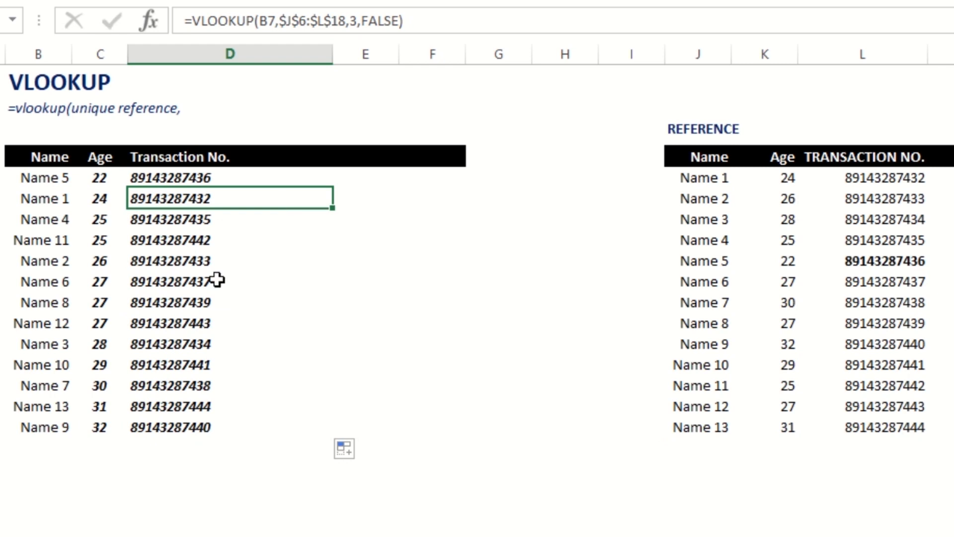
{"action": "left_click", "coordinate": [155, 407]}
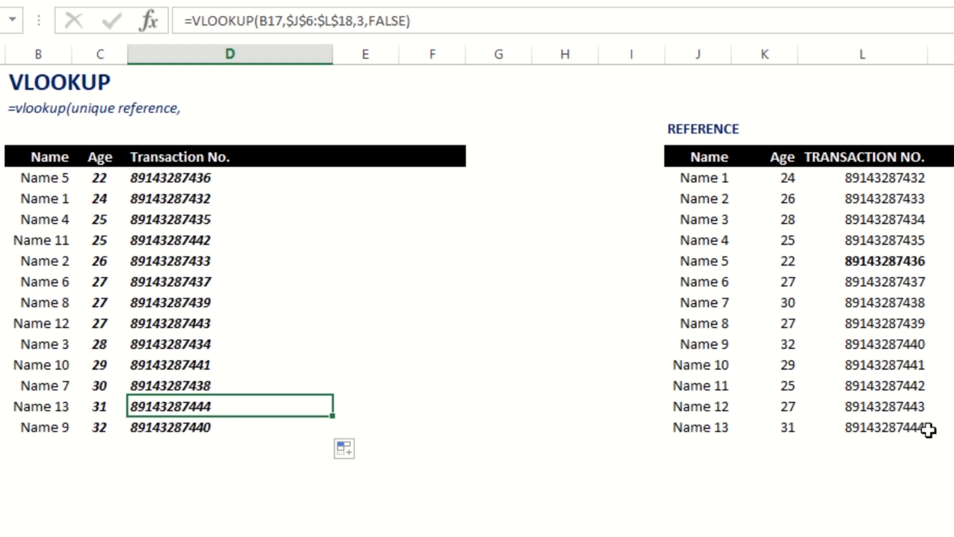
{"action": "left_click", "coordinate": [177, 259]}
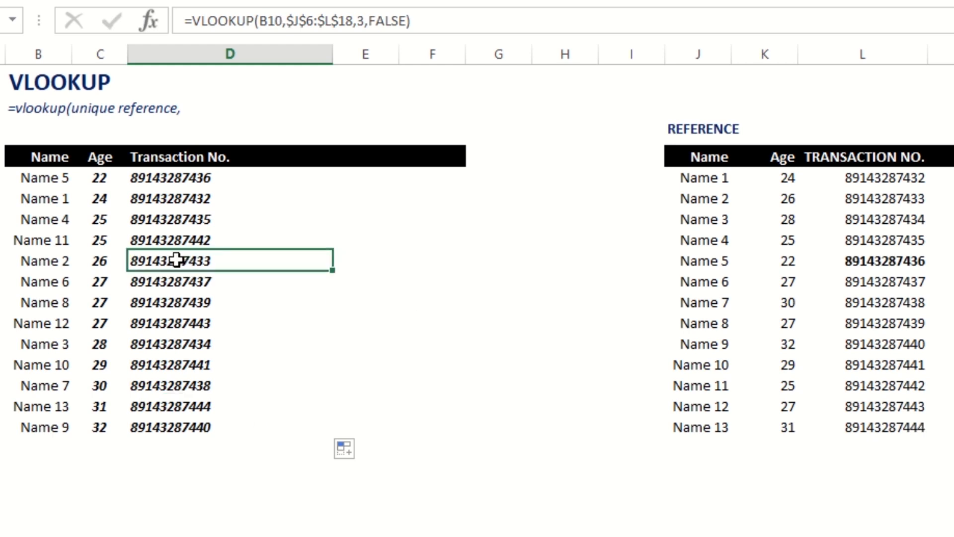
Remove the bold formatting from the Age values in C6:C18 of the query table
{"action": "left_click", "coordinate": [100, 176]}
{"action": "key", "text": "shift+Down"}
{"action": "key", "text": "shift+Down"}
{"action": "key", "text": "shift+Down"}
{"action": "key", "text": "shift+Down"}
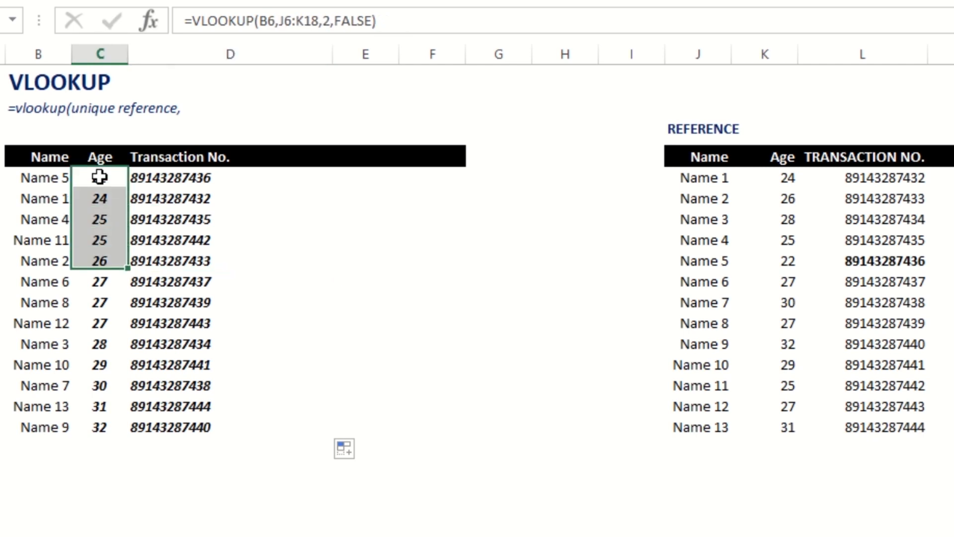
{"action": "key", "text": "shift+Down"}
{"action": "key", "text": "shift+Down"}
{"action": "key", "text": "shift+Down"}
{"action": "key", "text": "shift+Down"}
{"action": "key", "text": "shift+Down"}
{"action": "key", "text": "shift+Down"}
{"action": "key", "text": "shift+Down"}
{"action": "key", "text": "shift+Down"}
{"action": "key", "text": "ctrl+b"}
Clear the Age formulas in C6:C18 of the query table
{"action": "key", "text": "Up"}
{"action": "key", "text": "Down"}
{"action": "key", "text": "shift+Down"}
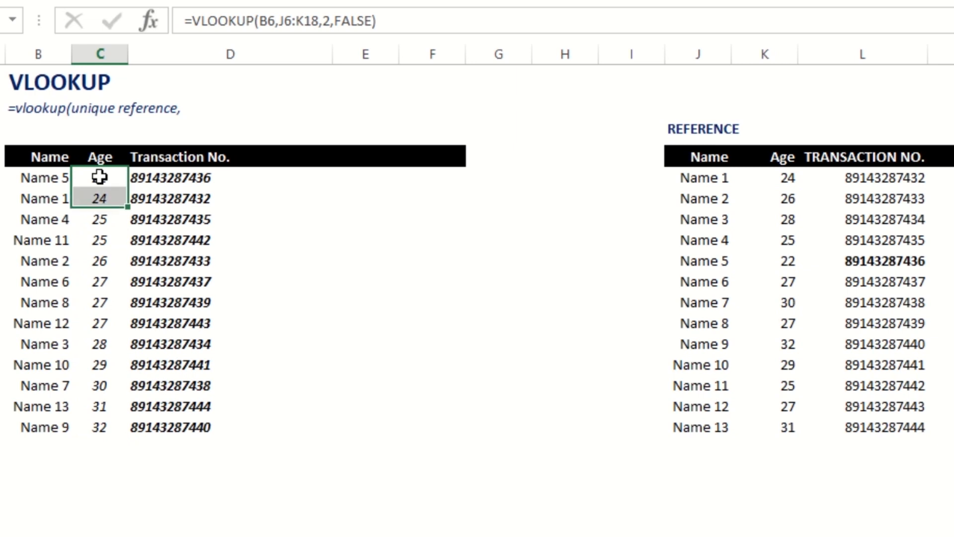
{"action": "key", "text": "shift+Down"}
{"action": "key", "text": "shift+Down"}
{"action": "key", "text": "shift+Down"}
{"action": "key", "text": "shift+Down"}
{"action": "key", "text": "shift+Down"}
{"action": "key", "text": "shift+Down"}
{"action": "key", "text": "shift+Down"}
{"action": "key", "text": "shift+Down"}
{"action": "key", "text": "shift+Down"}
{"action": "key", "text": "shift+Down"}
{"action": "key", "text": "shift+Down"}
{"action": "key", "text": "Delete"}
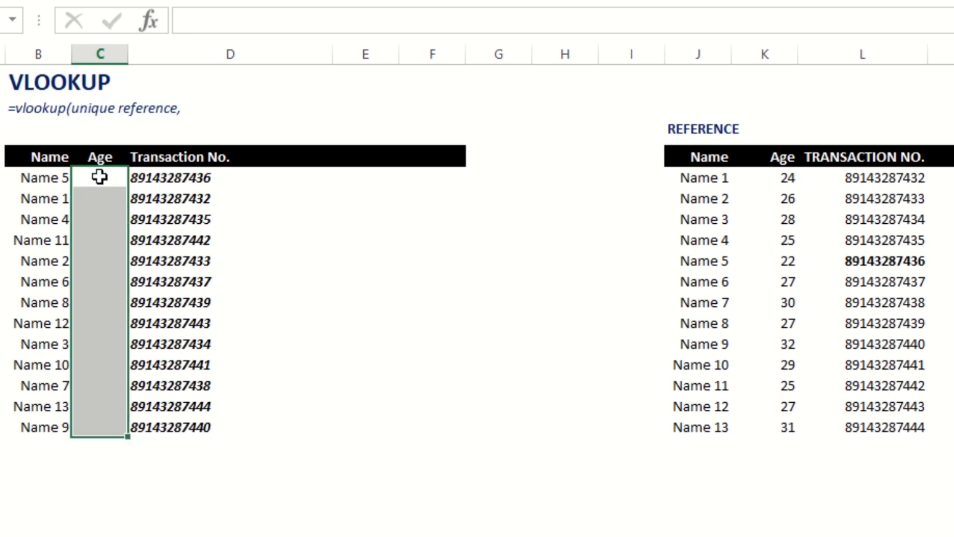
{"action": "left_click", "coordinate": [249, 243]}
{"action": "left_click", "coordinate": [96, 174]}
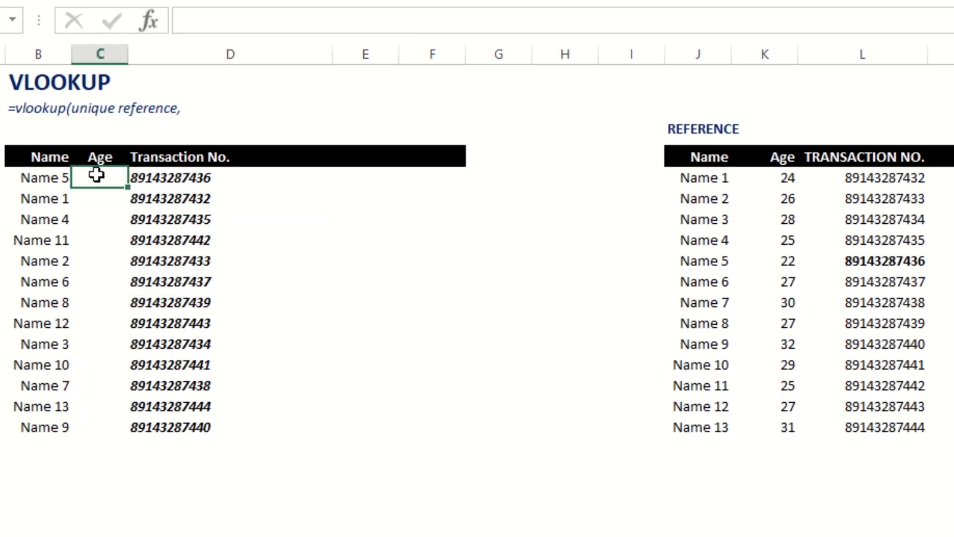
{"action": "type", "text": "="}
{"action": "key", "text": "BackSpace"}
{"action": "key", "text": "Return"}
Complete the syntax note under the VLOOKUP title with "table as reference,column number to return,false)"
{"action": "key", "text": "Up"}
{"action": "key", "text": "Up"}
{"action": "key", "text": "Up"}
{"action": "key", "text": "Up"}
{"action": "key", "text": "Left"}
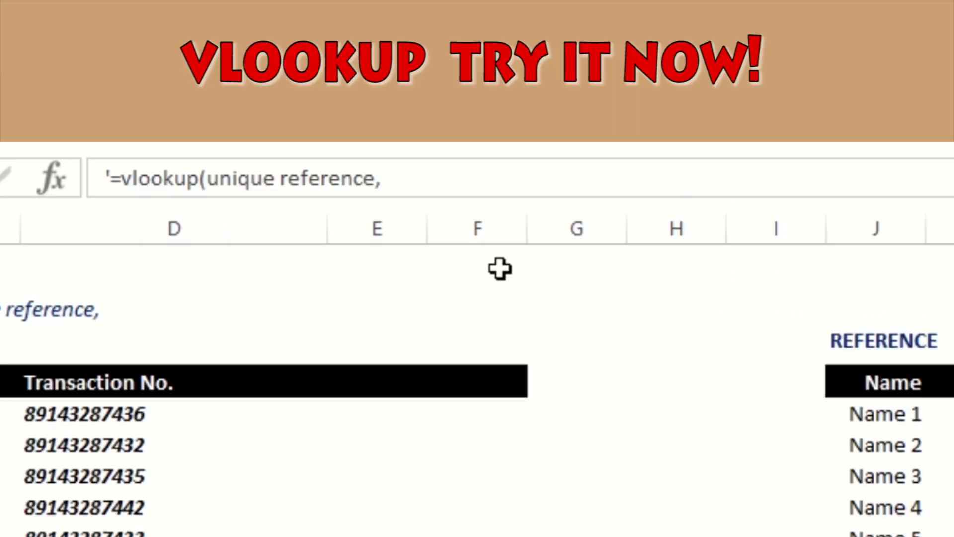
{"action": "left_click", "coordinate": [427, 178]}
{"action": "type", "text": "table as reference"}
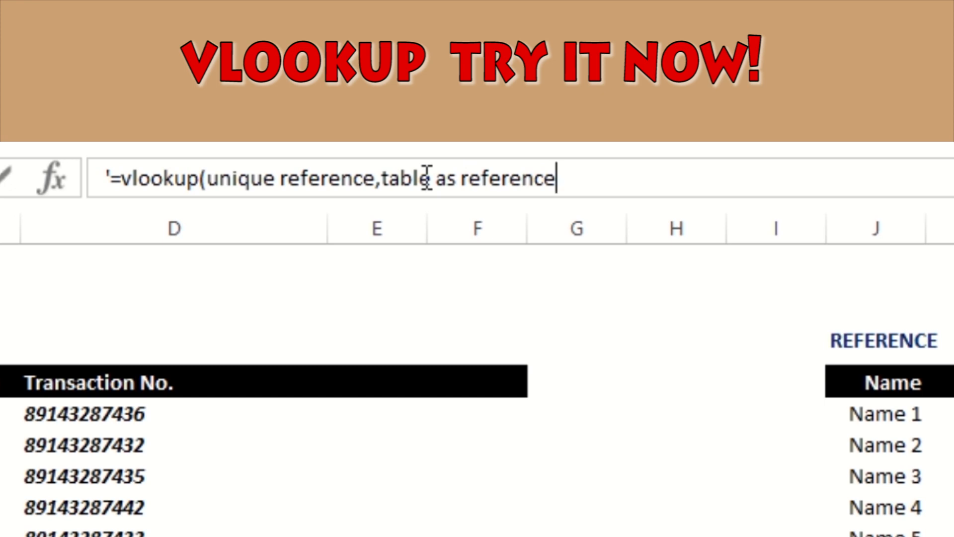
{"action": "type", "text": ","}
{"action": "type", "text": "colun"}
{"action": "key", "text": "BackSpace"}
{"action": "key", "text": "BackSpace"}
{"action": "type", "text": "mn number "}
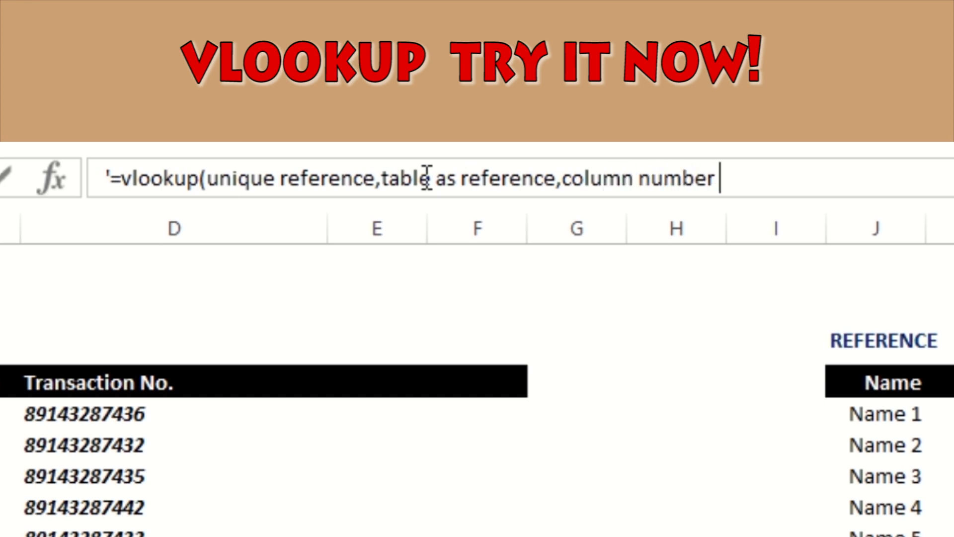
{"action": "type", "text": "to return,false)"}
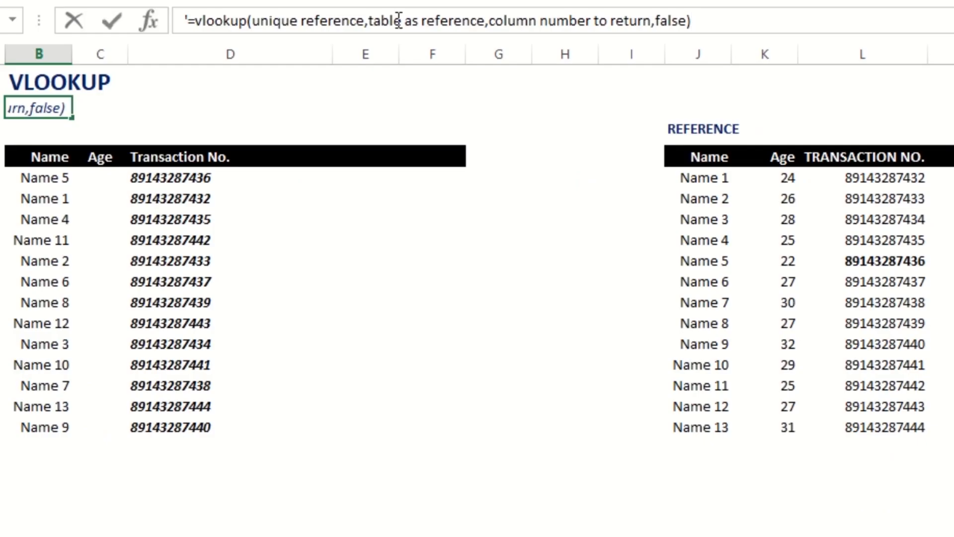
{"action": "key", "text": "Return"}
Add the note "Reminder: Lock the table as reference by placing $ (dollar sign)" directly below the syntax note
{"action": "type", "text": "Re"}
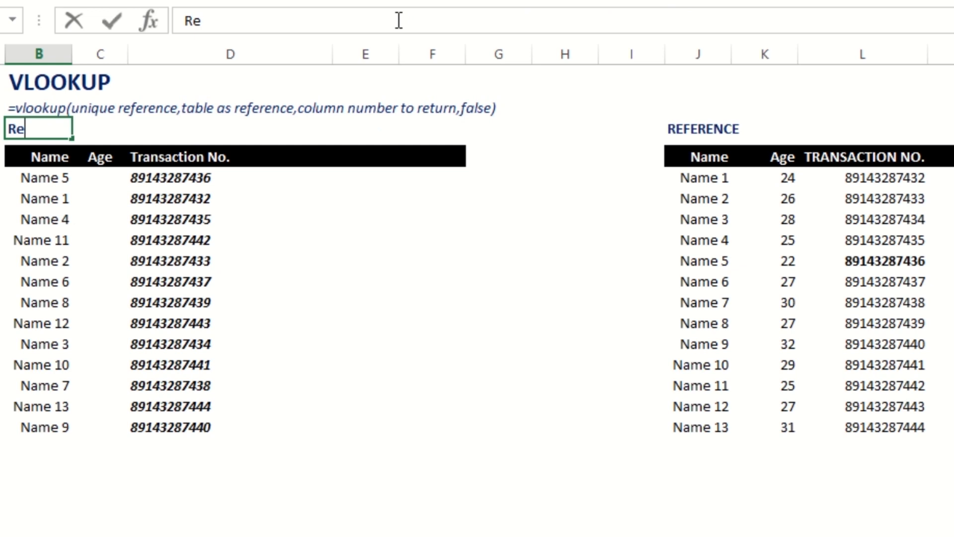
{"action": "type", "text": "minder: Lo"}
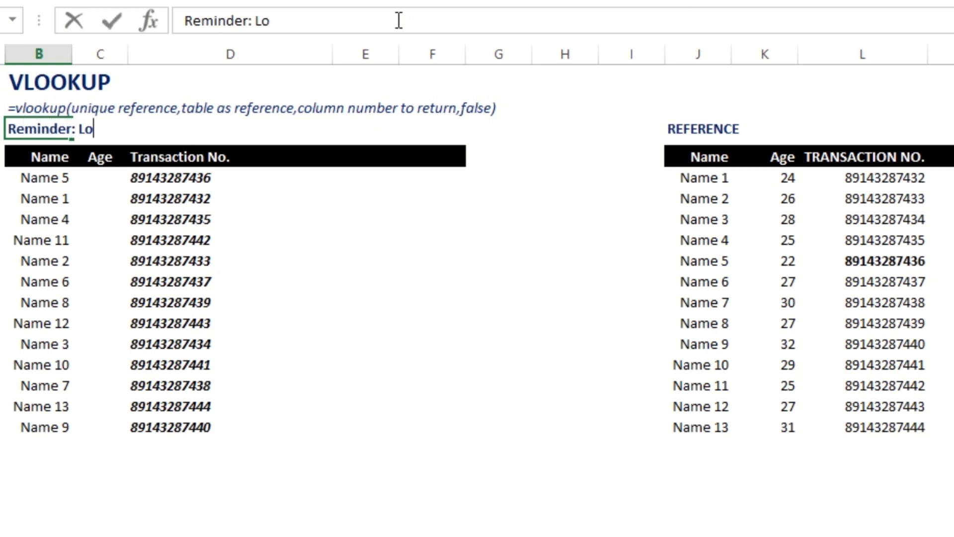
{"action": "type", "text": "ck the "}
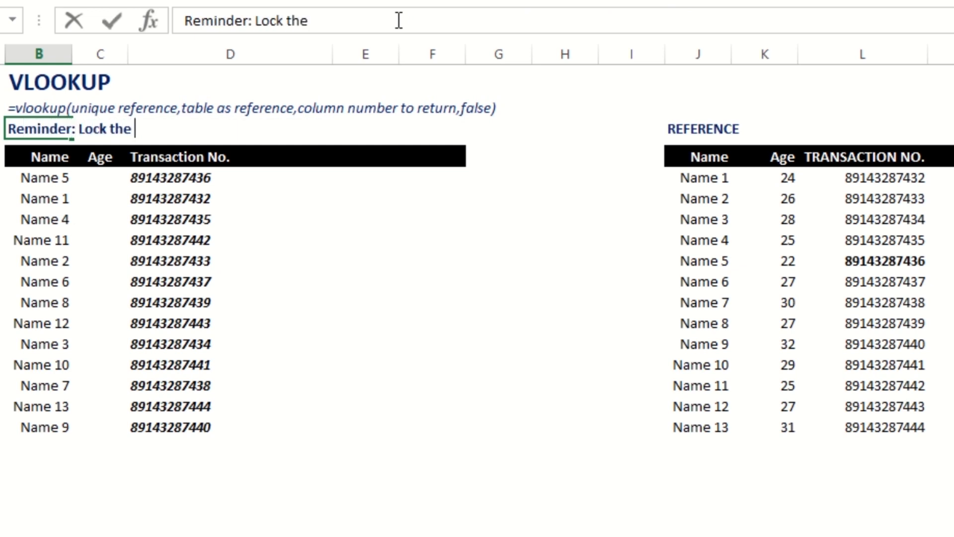
{"action": "type", "text": "table as reference by placing"}
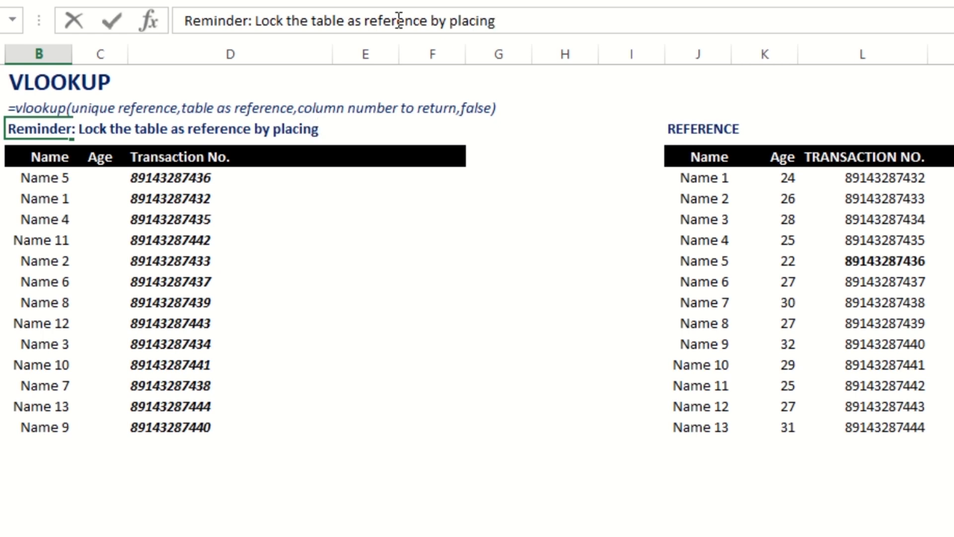
{"action": "type", "text": " $ (dollar sign"}
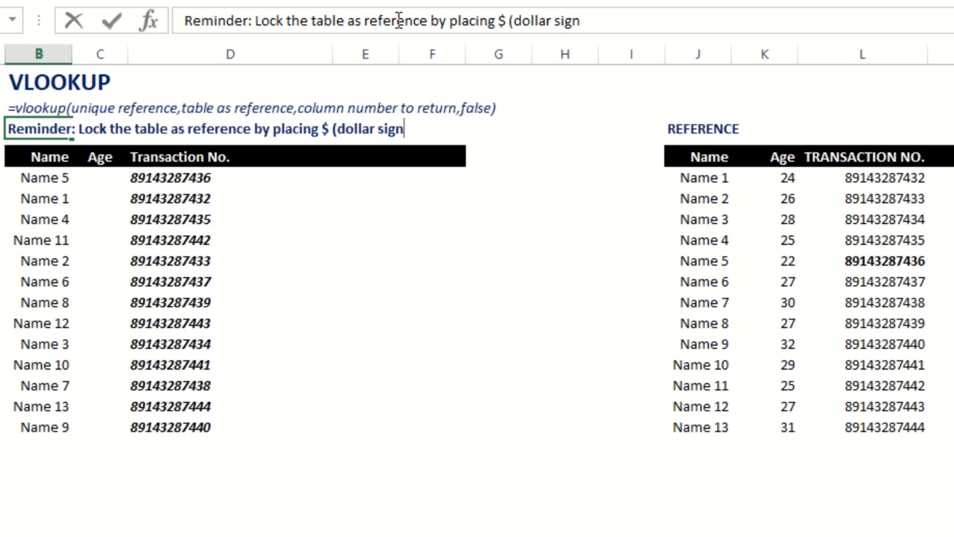
{"action": "type", "text": ")"}
{"action": "key", "text": "Return"}
Enter =vlookup(B6,J6:L18,2,false) in C6 to look up the age for Name 5
{"action": "key", "text": "Down"}
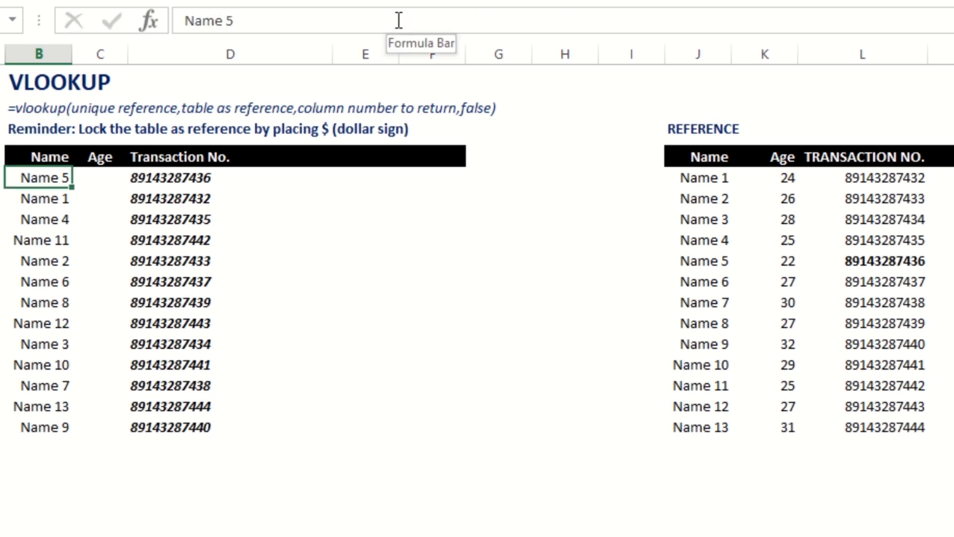
{"action": "key", "text": "Right"}
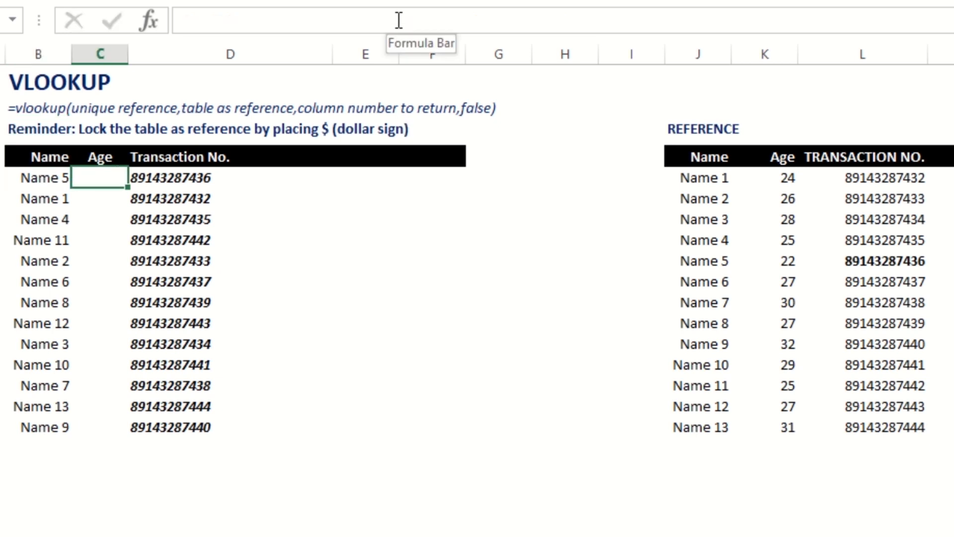
{"action": "type", "text": "=vl"}
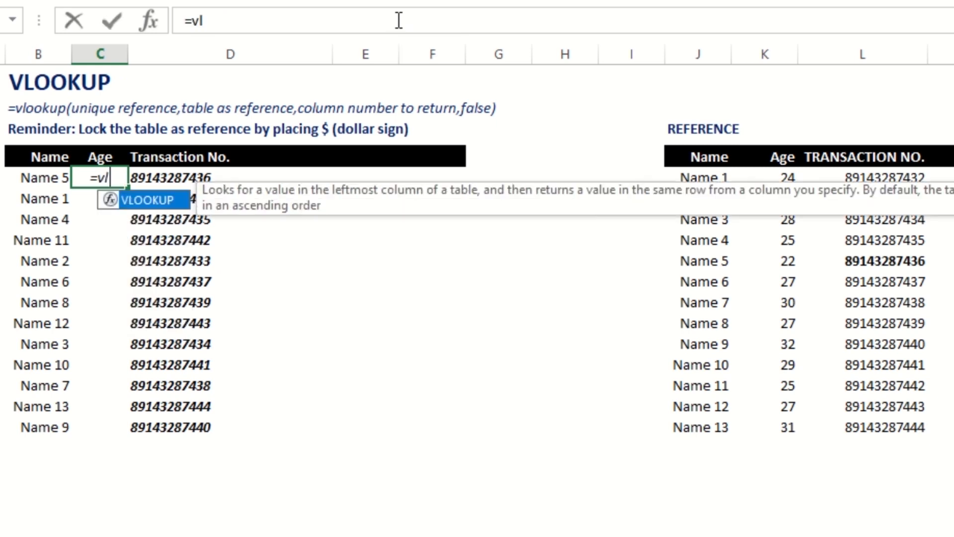
{"action": "type", "text": "ookup("}
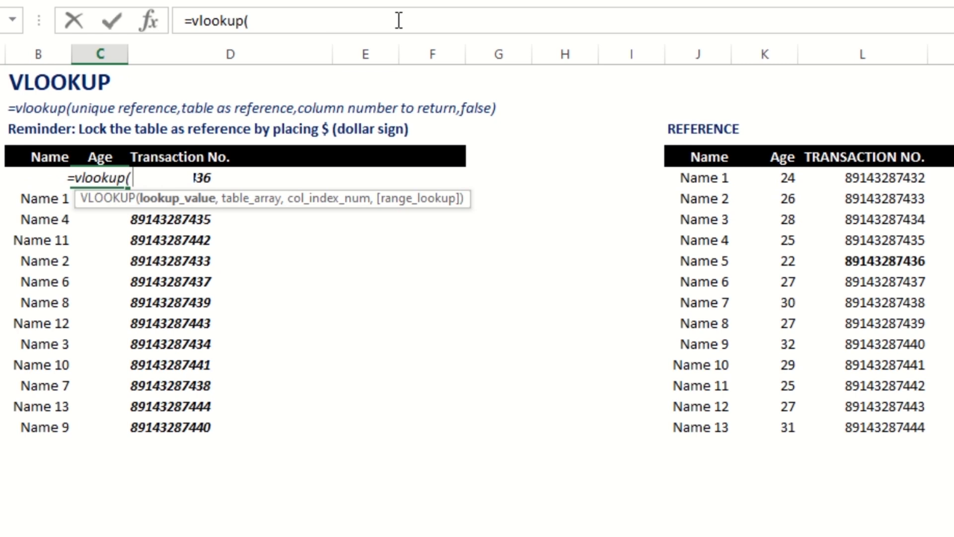
{"action": "left_click", "coordinate": [35, 200]}
{"action": "key", "text": "Up"}
{"action": "type", "text": ","}
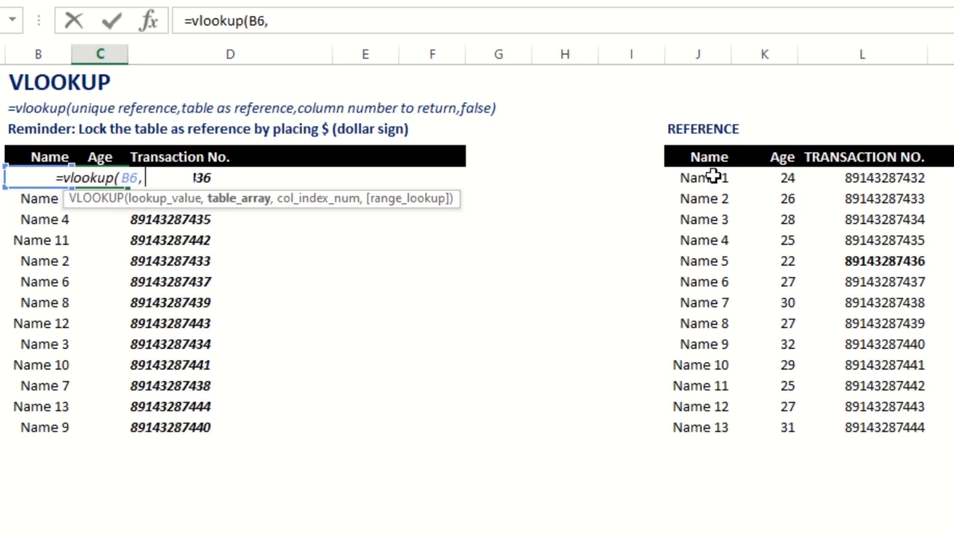
{"action": "left_click_drag", "start_coordinate": [714, 178], "coordinate": [905, 426]}
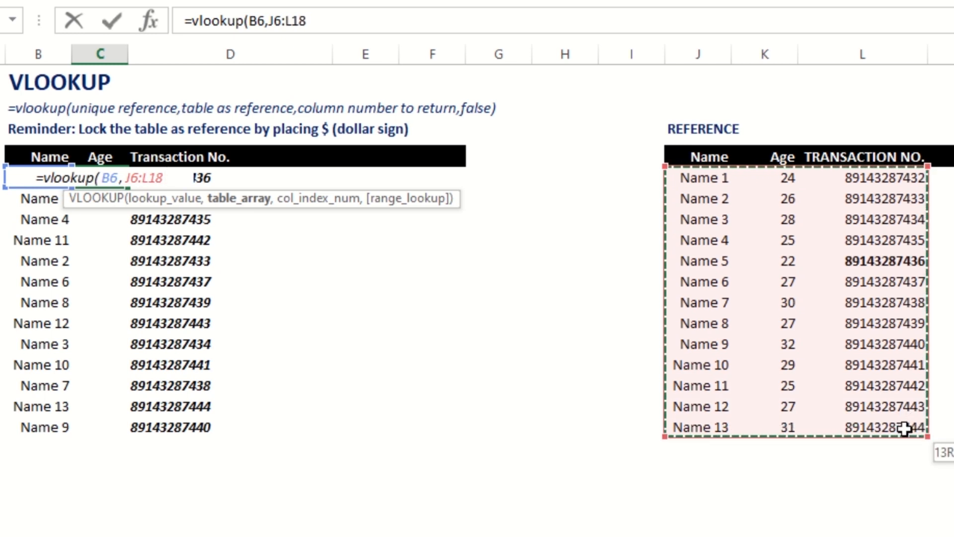
{"action": "left_click", "coordinate": [360, 20]}
{"action": "type", "text": ","}
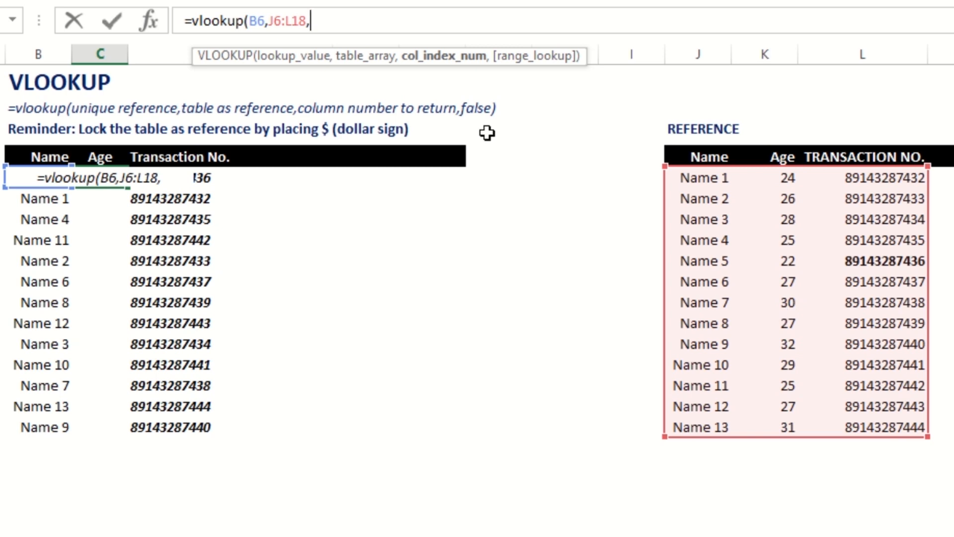
{"action": "type", "text": "2,false"}
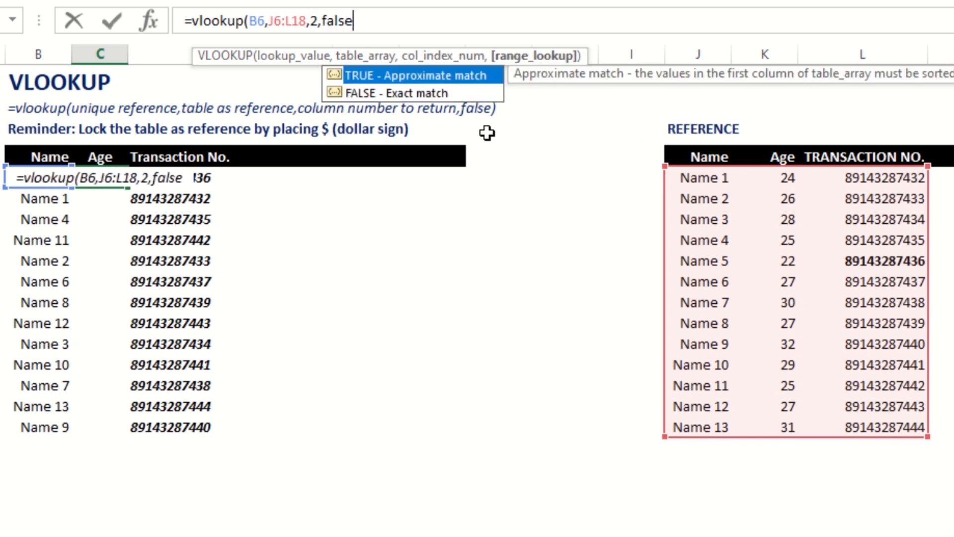
{"action": "type", "text": ")"}
{"action": "key", "text": "Return"}
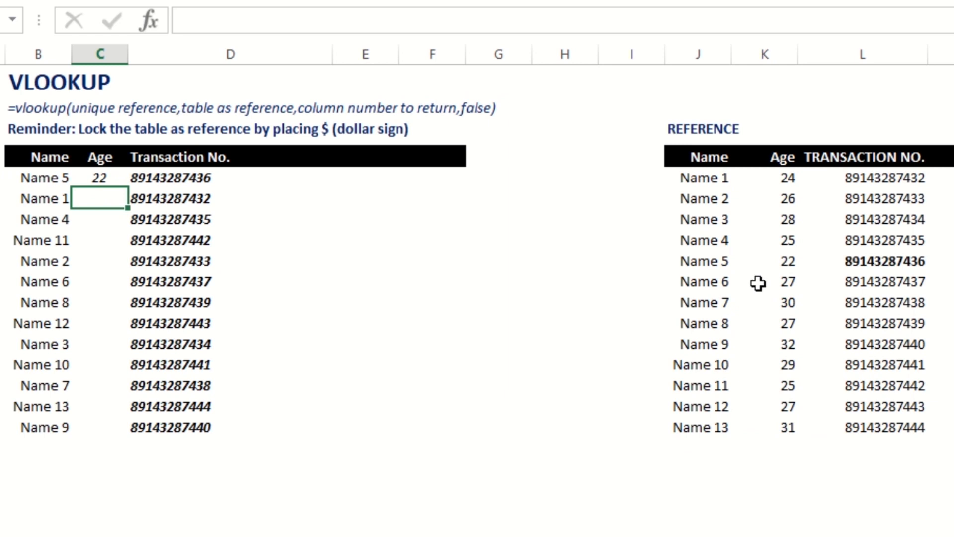
Format the Name 5 age in the reference table as bold italic and the reminder note as non-bold italic
{"action": "left_click", "coordinate": [792, 262]}
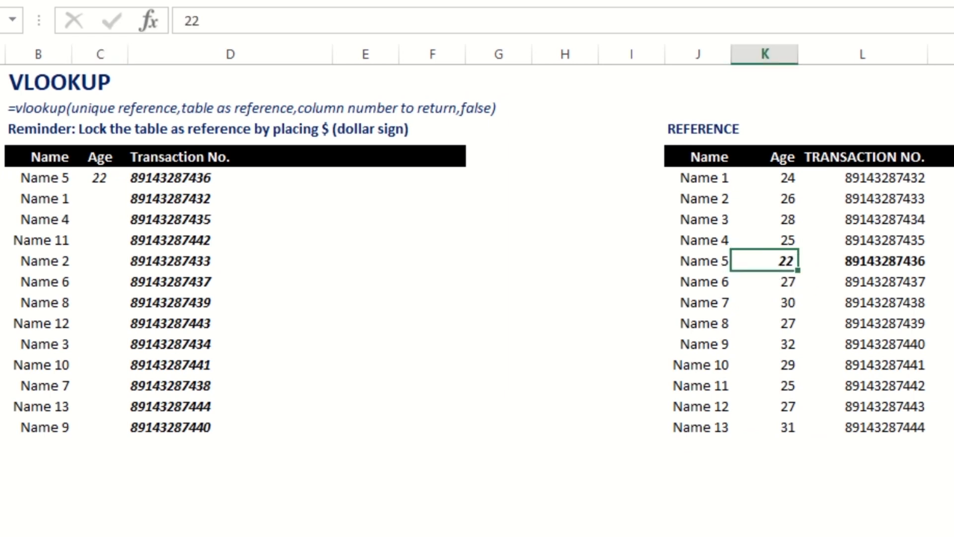
{"action": "left_click", "coordinate": [100, 176]}
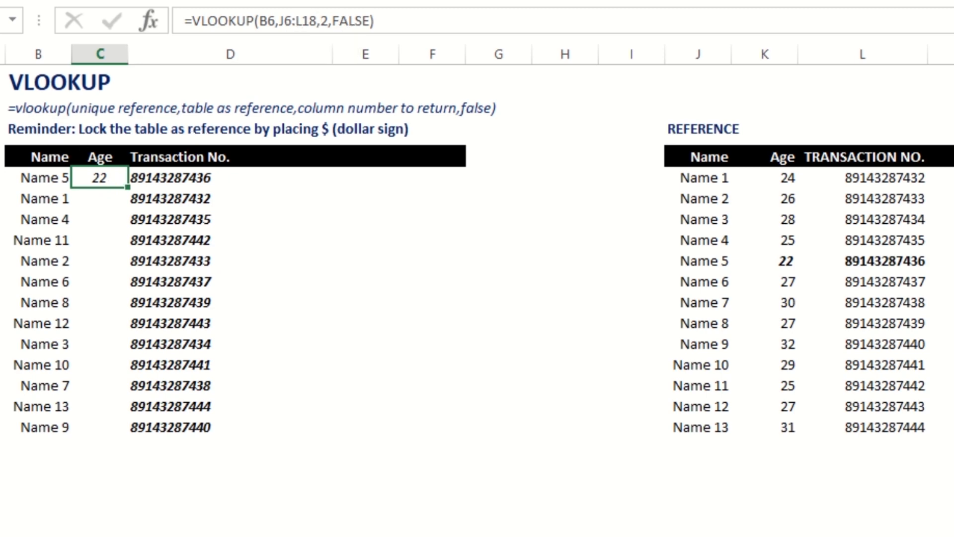
{"action": "left_click", "coordinate": [31, 129]}
{"action": "key", "text": "ctrl+b"}
{"action": "key", "text": "ctrl+i"}
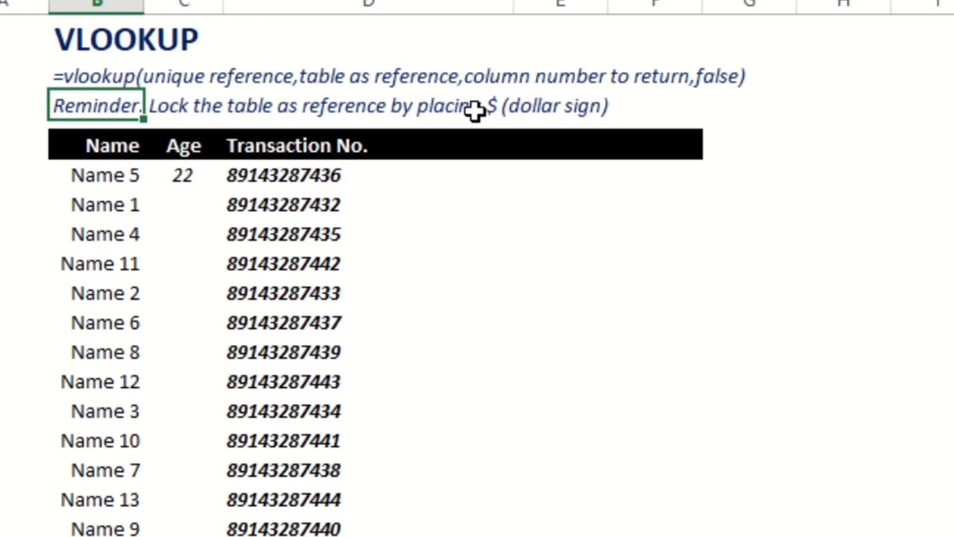
Make the table array in the C6 formula absolute as $J$6:$L$18
{"action": "left_click", "coordinate": [172, 180]}
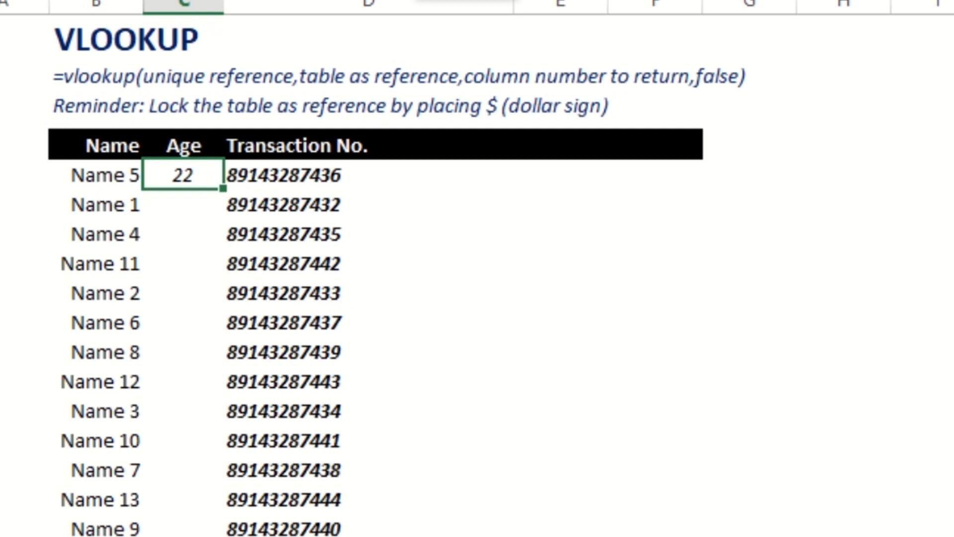
{"action": "left_click", "coordinate": [418, 0]}
{"action": "type", "text": "=VLOOKUP(B6,J6"}
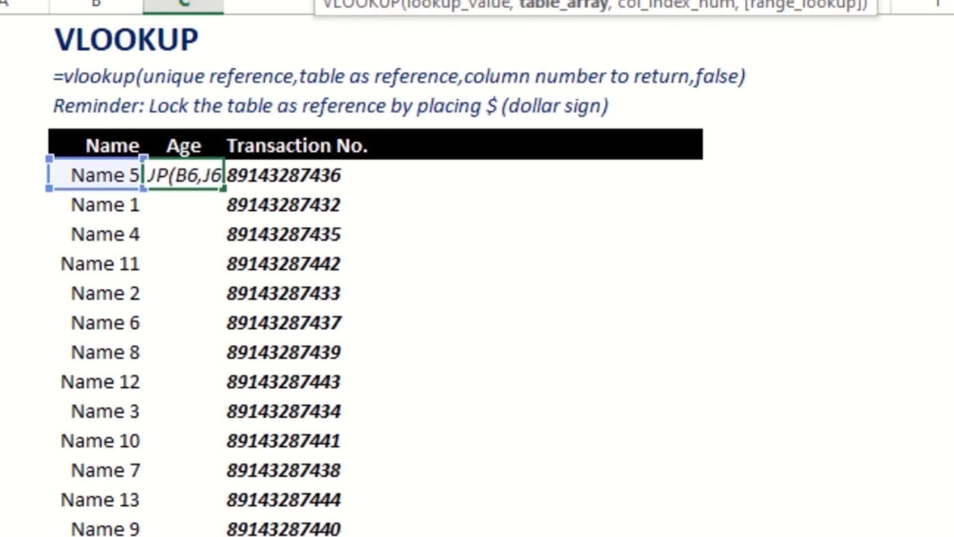
{"action": "type", "text": "$"}
{"action": "type", "text": "$6:"}
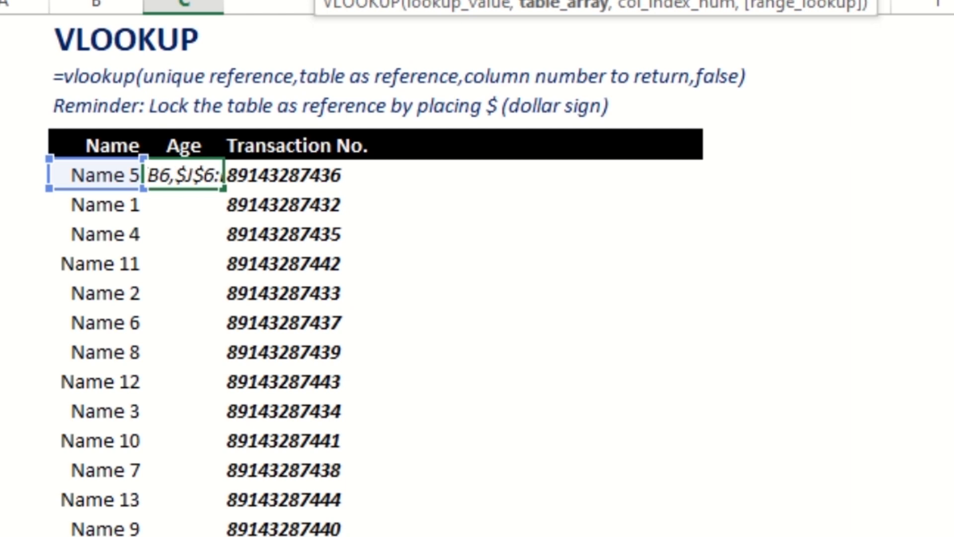
{"action": "key", "text": "Right"}
{"action": "key", "text": "Right"}
{"action": "type", "text": "$$,2,0)"}
{"action": "key", "text": "Return"}
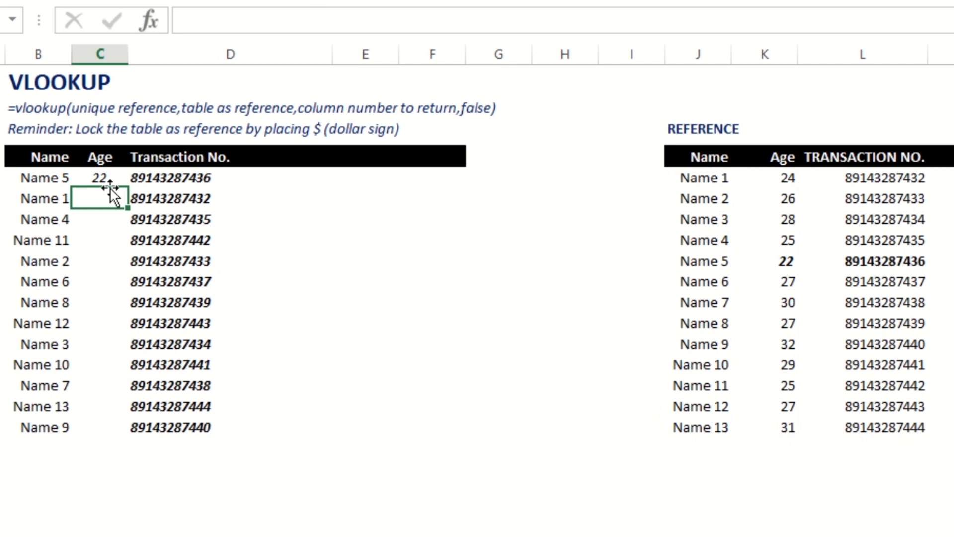
Fill the absolute-range Age formula from C6 down to C18
{"action": "left_click", "coordinate": [101, 177]}
{"action": "left_click_drag", "start_coordinate": [128, 187], "coordinate": [123, 437]}
{"action": "left_click", "coordinate": [252, 383]}
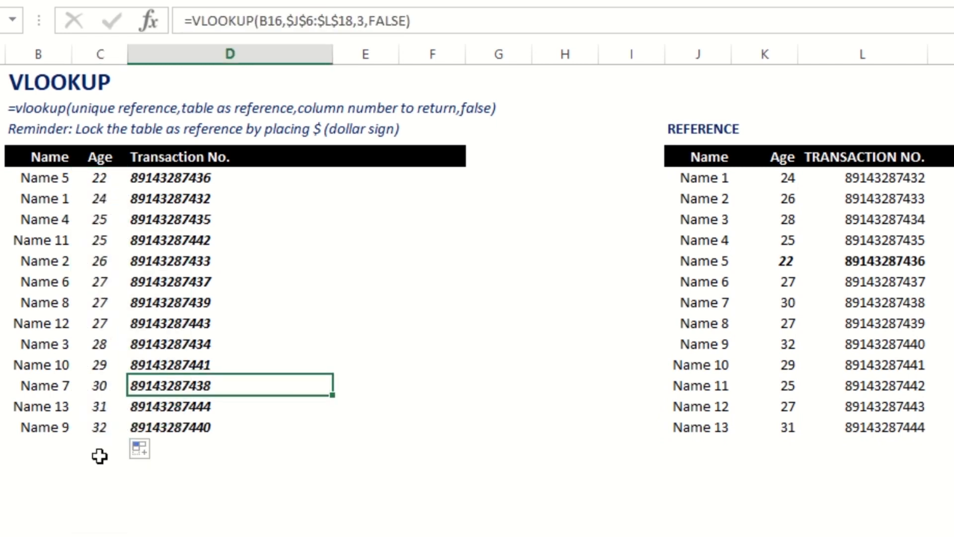
Compare the Name 13 age in the query table with its row in the reference table
{"action": "left_click", "coordinate": [58, 406]}
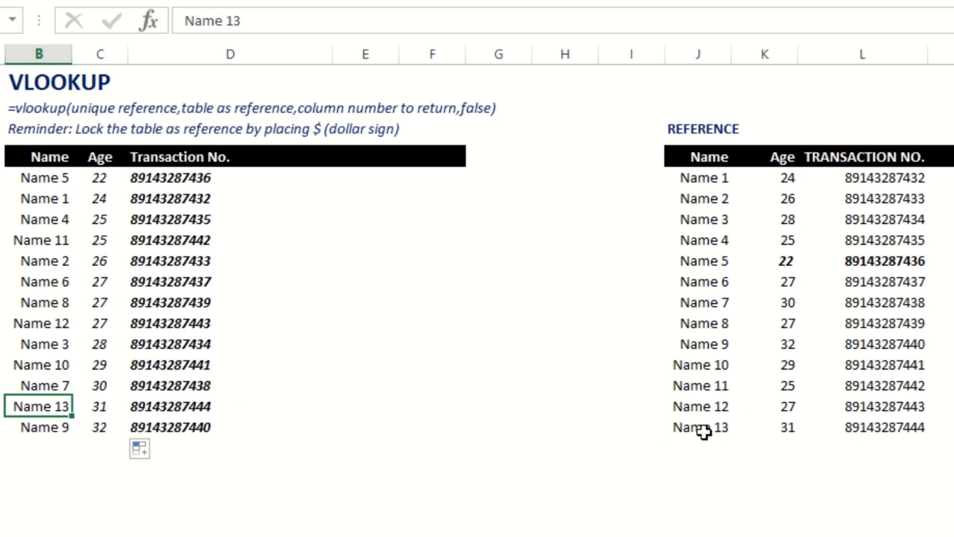
{"action": "left_click", "coordinate": [724, 425]}
{"action": "left_click", "coordinate": [778, 426]}
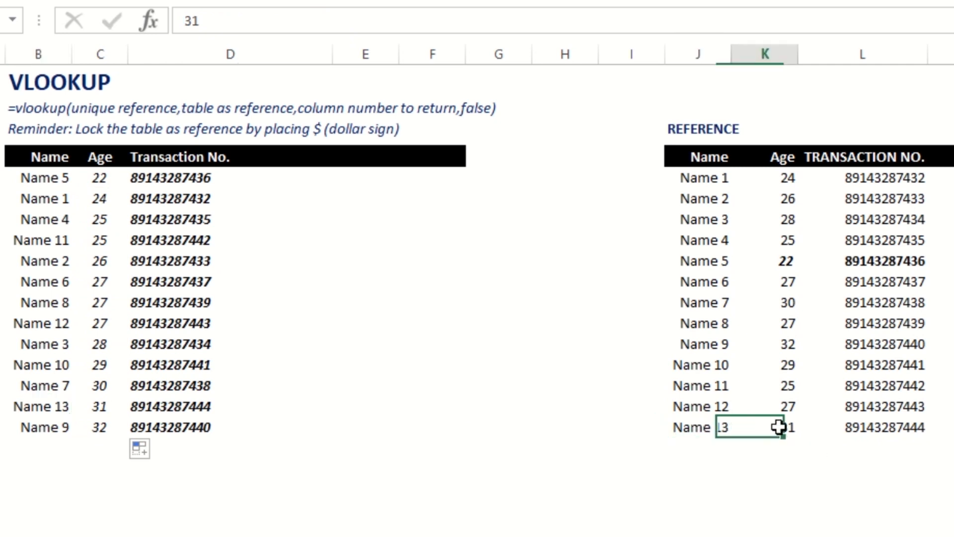
Make the Age values in C6:C18 bold and check formulas in the Transaction No. column
{"action": "left_click", "coordinate": [308, 338]}
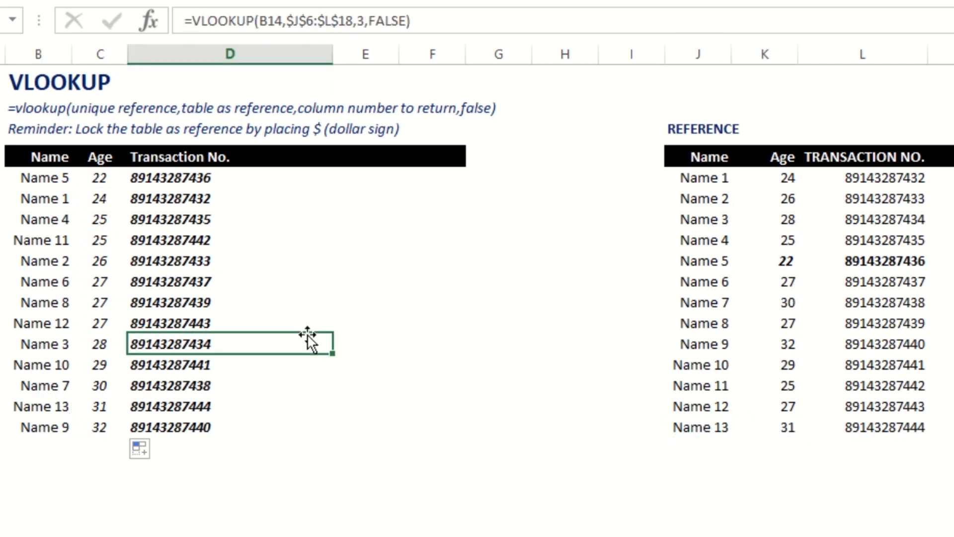
{"action": "left_click", "coordinate": [268, 245]}
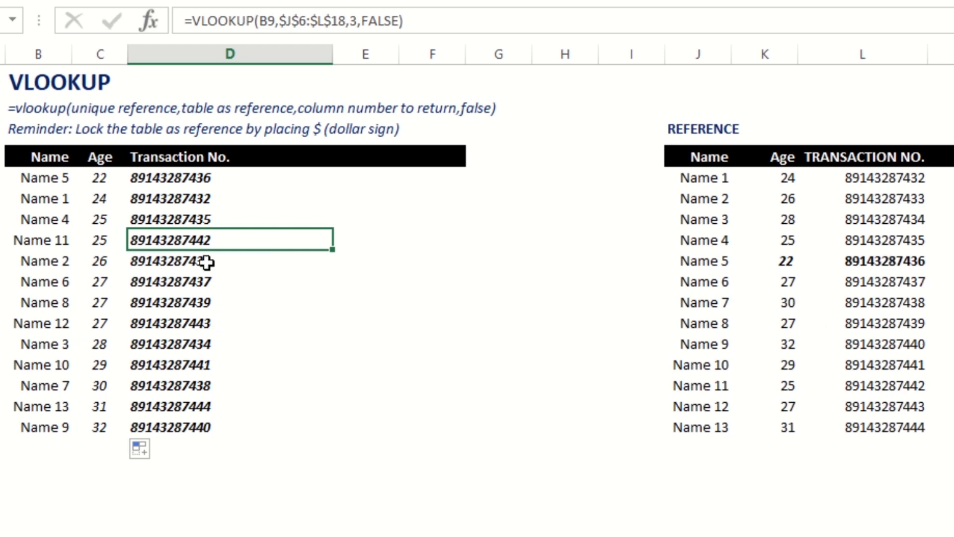
{"action": "left_click", "coordinate": [192, 179]}
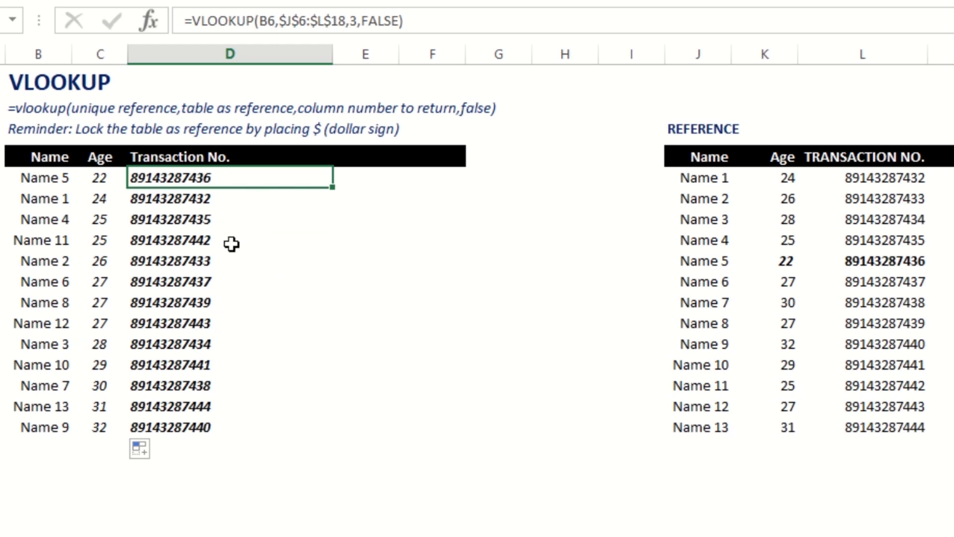
Review the query and reference column blocks on the VLOOKUP sheet and inspect the tables on the Reference_Source sheet
{"action": "left_click", "coordinate": [588, 239]}
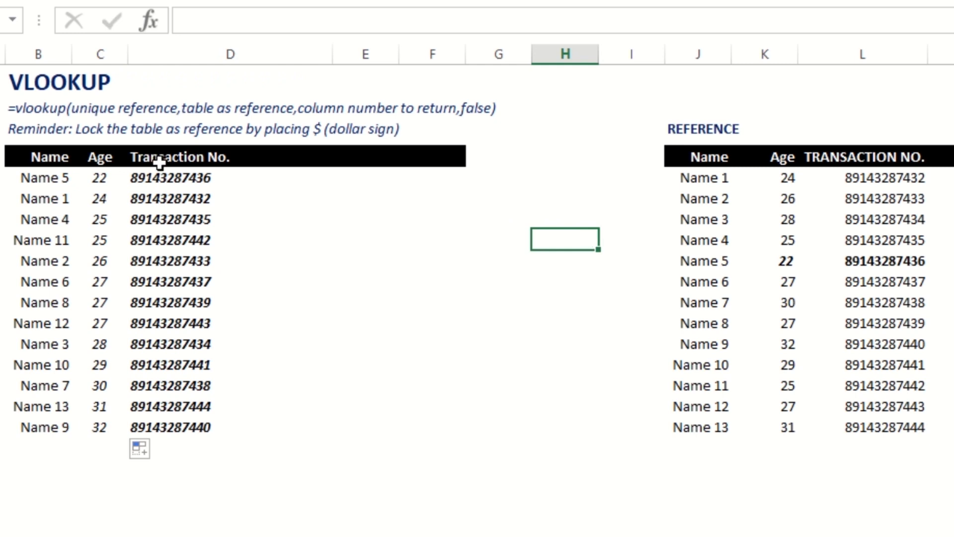
{"action": "mouse_move", "coordinate": [4, 54]}
{"action": "left_mouse_down"}
{"action": "mouse_move", "coordinate": [377, 64]}
{"action": "mouse_move", "coordinate": [499, 91]}
{"action": "left_mouse_up"}
{"action": "left_click_drag", "start_coordinate": [565, 54], "coordinate": [947, 54]}
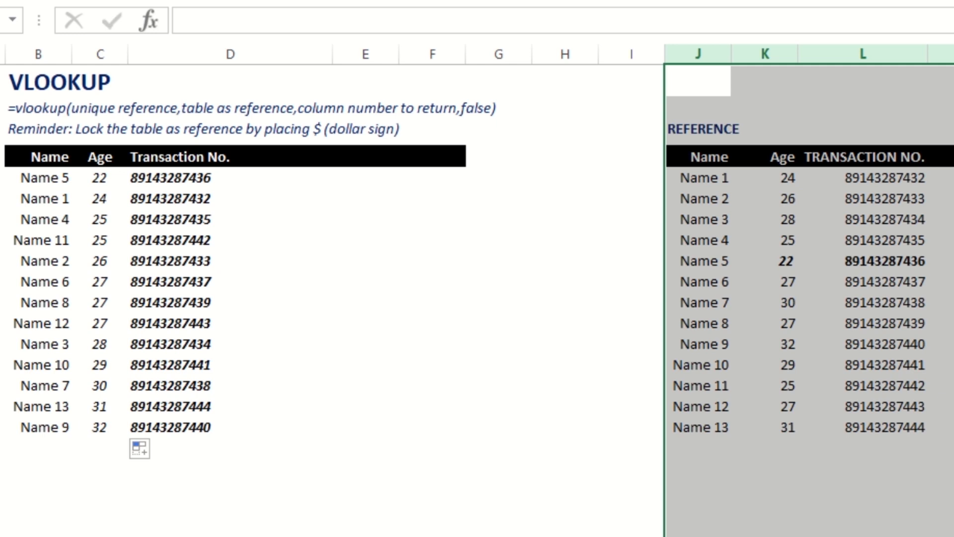
{"action": "left_click", "coordinate": [449, 234]}
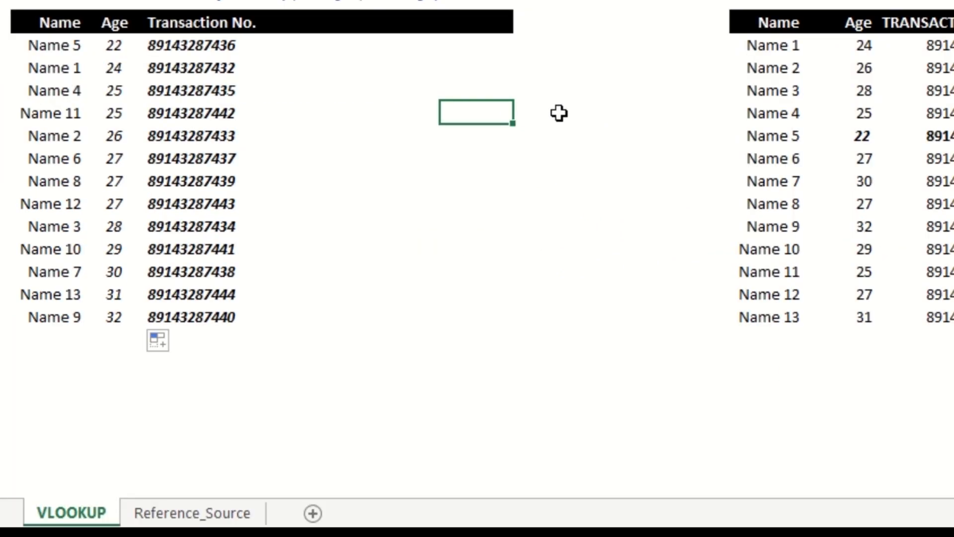
{"action": "left_click", "coordinate": [208, 514]}
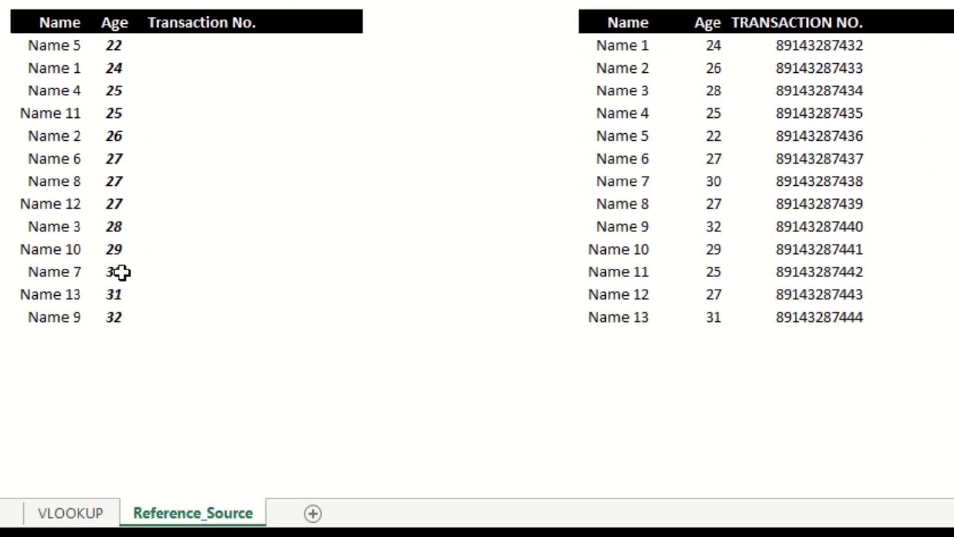
{"action": "left_click", "coordinate": [387, 47]}
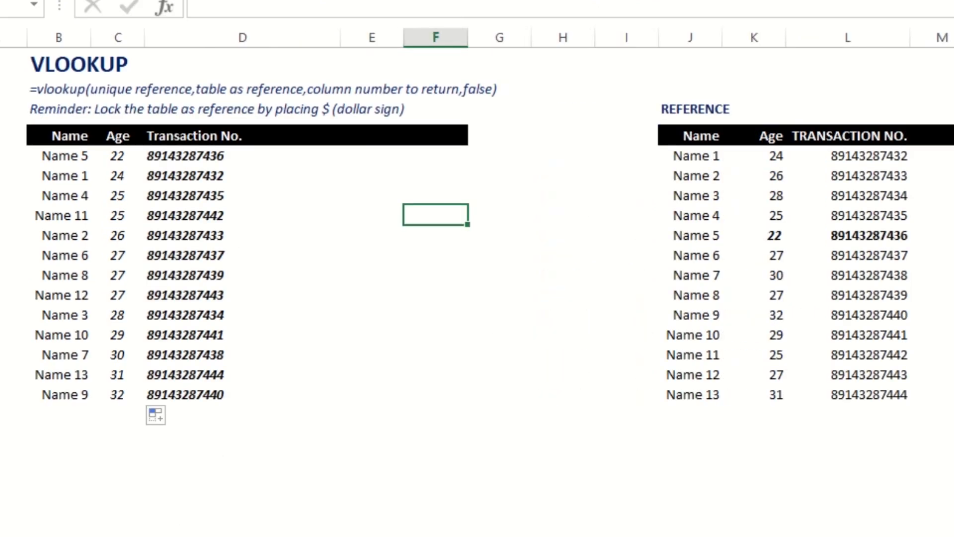
Remove the bold formatting from the Transaction No. column of the query table, from D6 down to D22
{"action": "left_click", "coordinate": [211, 156]}
{"action": "key", "text": "shift+Down"}
{"action": "key", "text": "shift+Down"}
{"action": "key", "text": "shift+Down"}
{"action": "key", "text": "shift+Down"}
{"action": "key", "text": "shift+Down"}
{"action": "key", "text": "shift+Down"}
{"action": "key", "text": "shift+Down"}
{"action": "key", "text": "shift+Down"}
{"action": "key", "text": "shift+Down"}
{"action": "key", "text": "shift+Down"}
{"action": "key", "text": "shift+Down"}
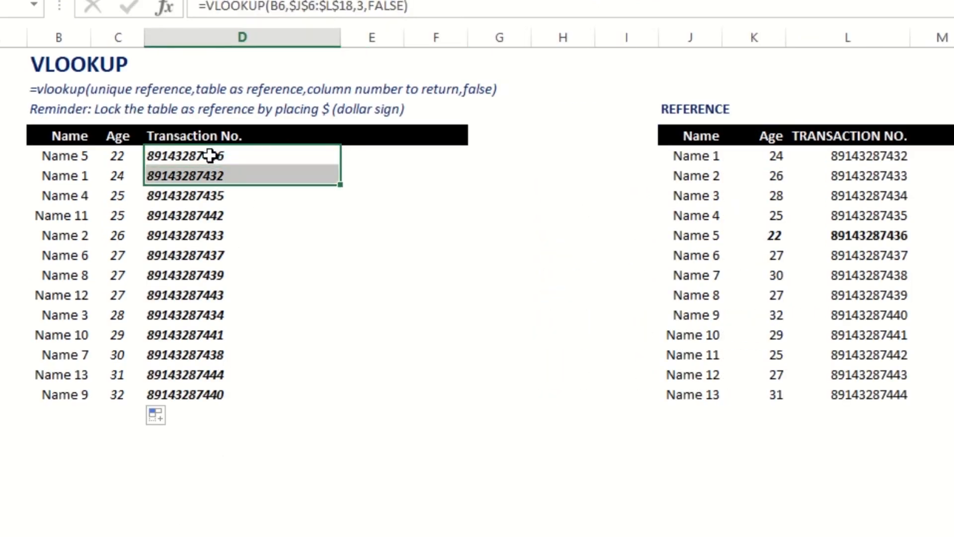
{"action": "key", "text": "shift+Down"}
{"action": "key", "text": "shift+Down"}
{"action": "key", "text": "shift+Down"}
{"action": "key", "text": "shift+Down"}
{"action": "key", "text": "shift+Down"}
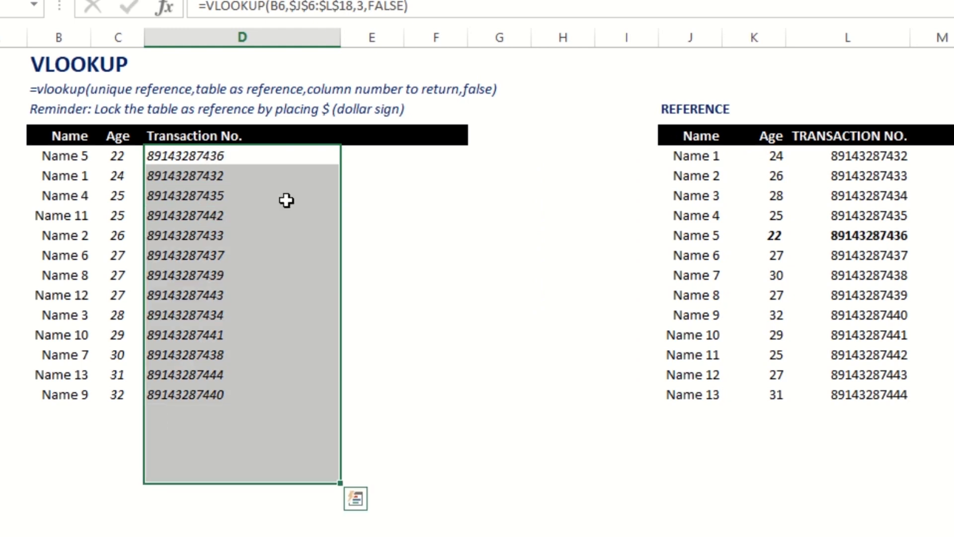
Clear the Transaction No. formulas from the query table, from D6 down past the last row
{"action": "left_click", "coordinate": [263, 195]}
{"action": "left_click", "coordinate": [209, 157]}
{"action": "key", "text": "shift+Down"}
{"action": "key", "text": "shift+Down"}
{"action": "key", "text": "shift+Down"}
{"action": "key", "text": "shift+Down"}
{"action": "key", "text": "shift+Down"}
{"action": "key", "text": "shift+Down"}
{"action": "key", "text": "shift+Down"}
{"action": "key", "text": "shift+Down"}
{"action": "key", "text": "shift+Down"}
{"action": "key", "text": "shift+Down"}
{"action": "key", "text": "shift+Down"}
{"action": "key", "text": "shift+Down"}
{"action": "key", "text": "shift+Down"}
{"action": "key", "text": "shift+Down"}
{"action": "key", "text": "shift+Down"}
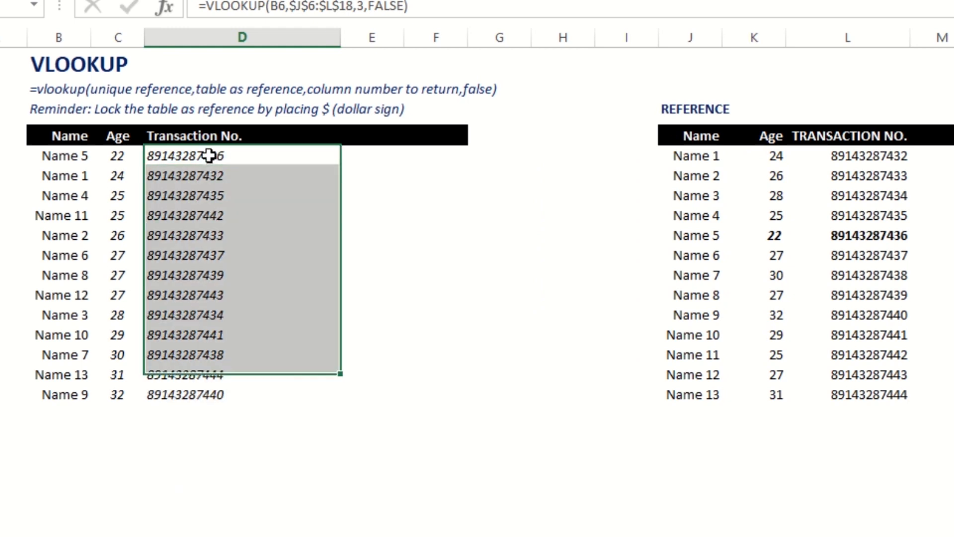
{"action": "key", "text": "Delete"}
{"action": "left_click", "coordinate": [350, 198]}
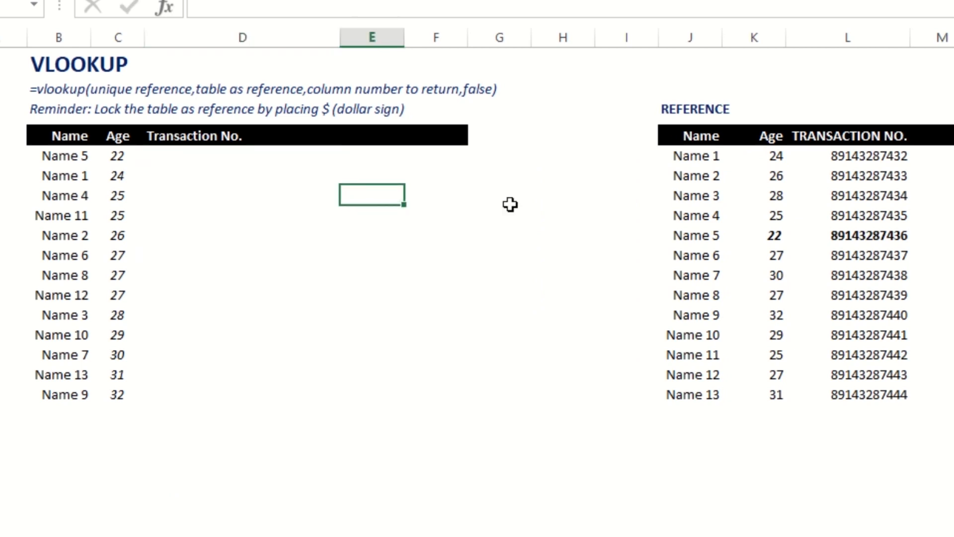
Hide the reference table's columns J to O on the VLOOKUP sheet
{"action": "left_click_drag", "start_coordinate": [696, 36], "coordinate": [942, 38]}
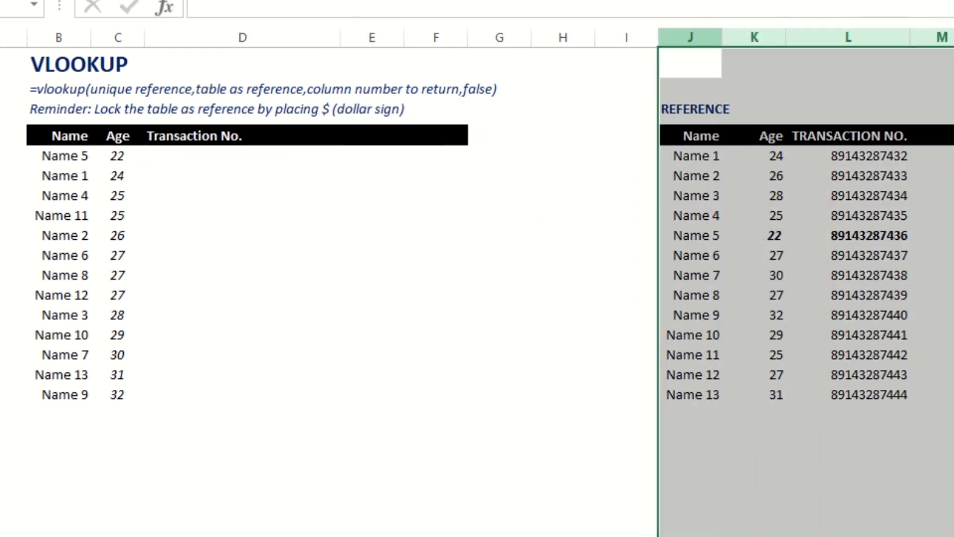
{"action": "right_click", "coordinate": [943, 38]}
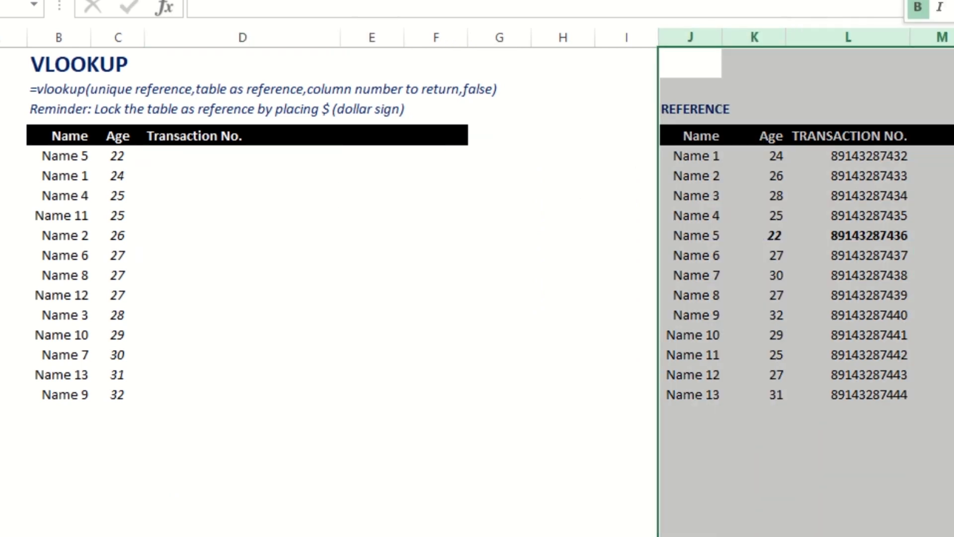
{"action": "key", "text": "h"}
{"action": "left_click", "coordinate": [324, 295]}
{"action": "left_click", "coordinate": [192, 154]}
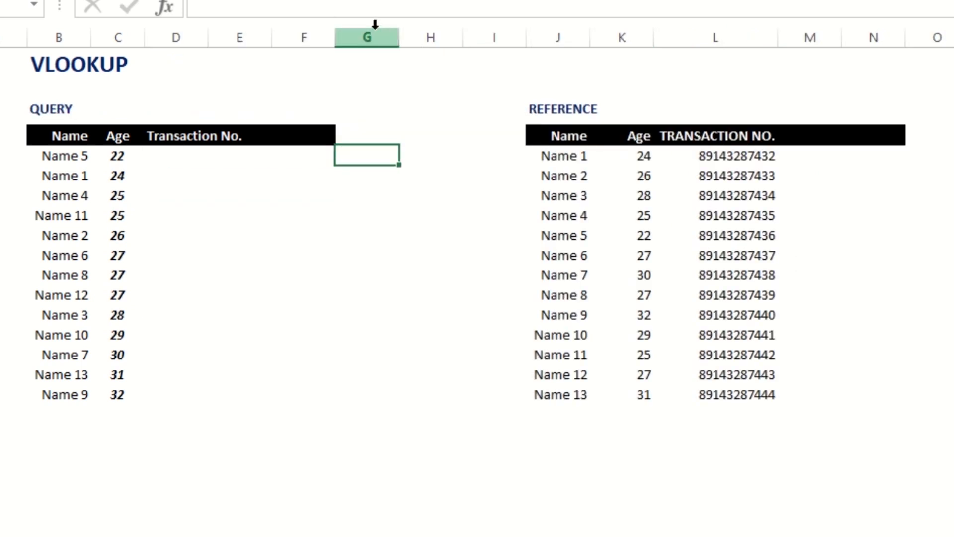
Hide the query table's columns B to G on the Reference_Source sheet
{"action": "left_click", "coordinate": [368, 34]}
{"action": "left_click_drag", "start_coordinate": [39, 36], "coordinate": [352, 35]}
{"action": "right_click", "coordinate": [353, 35]}
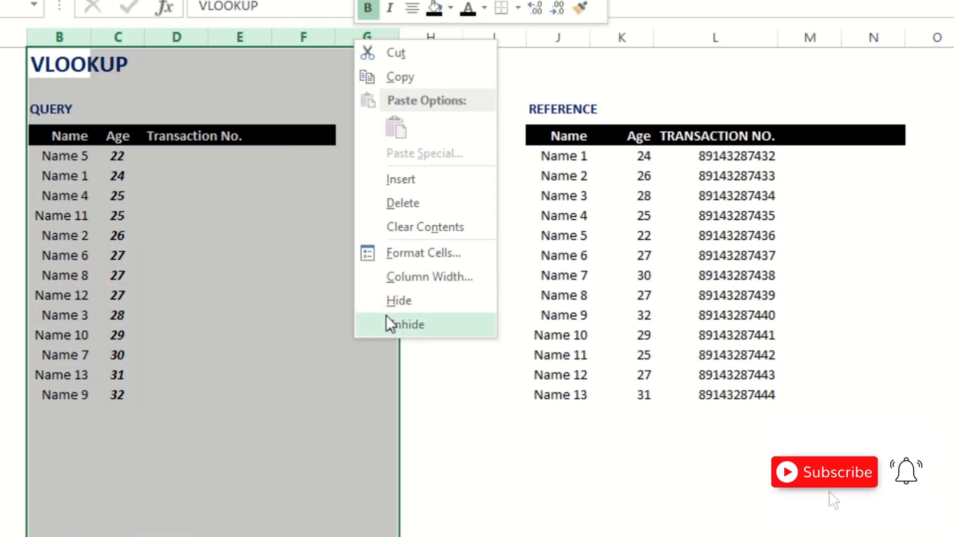
{"action": "left_click", "coordinate": [386, 301]}
{"action": "left_click", "coordinate": [219, 117]}
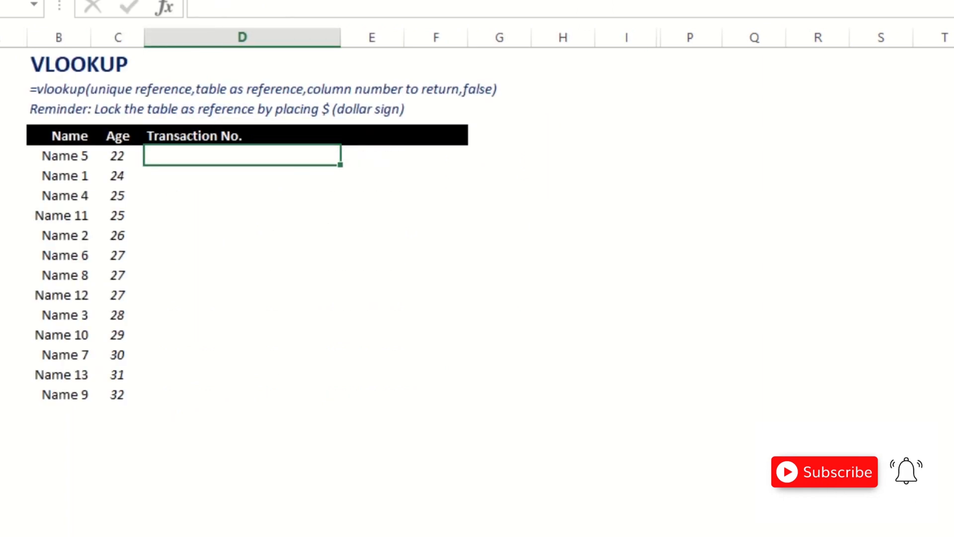
Enter =VLOOKUP(B6,Reference_Source!J6:L18,3,FALSE) in D6 of the VLOOKUP sheet to look up the Transaction No. from the other sheet
{"action": "left_click", "coordinate": [342, 231]}
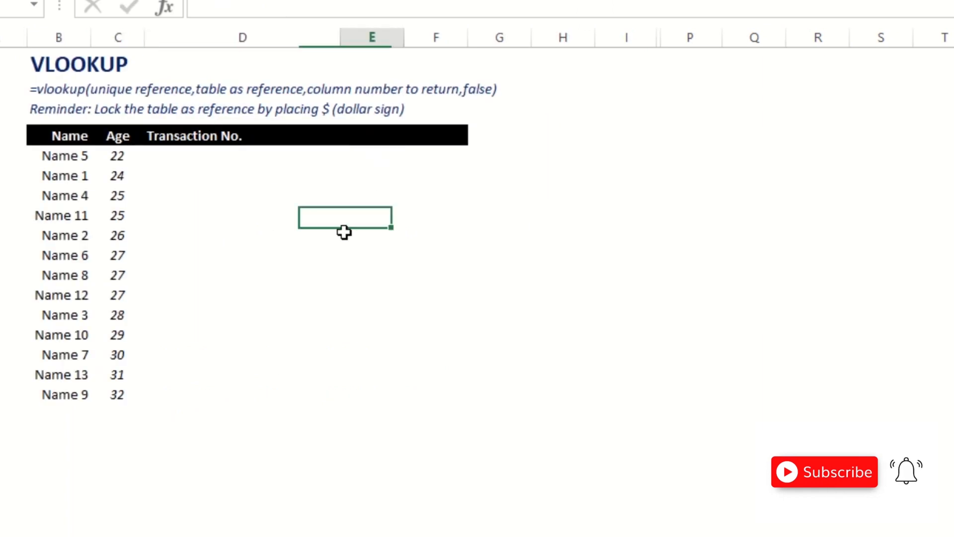
{"action": "left_click", "coordinate": [197, 155]}
{"action": "type", "text": "=v"}
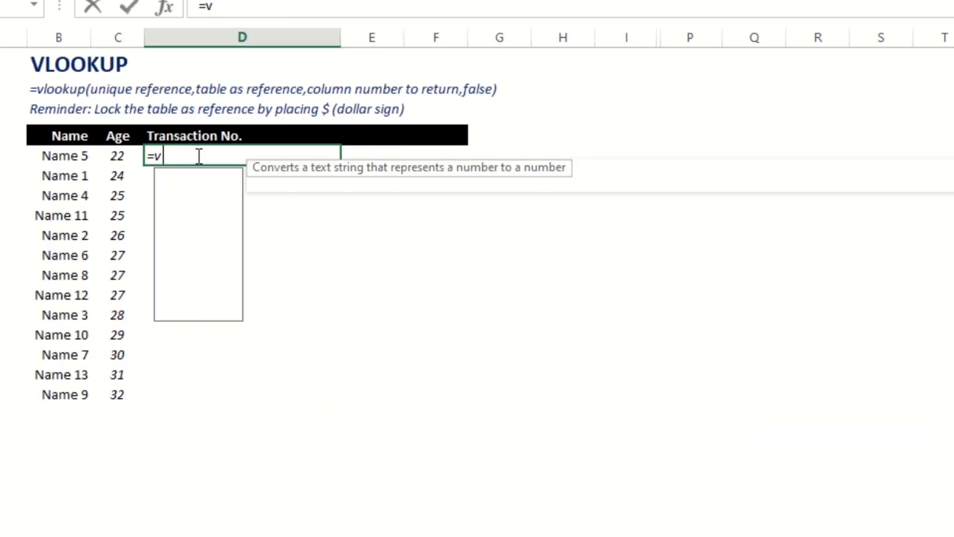
{"action": "type", "text": "lookup"}
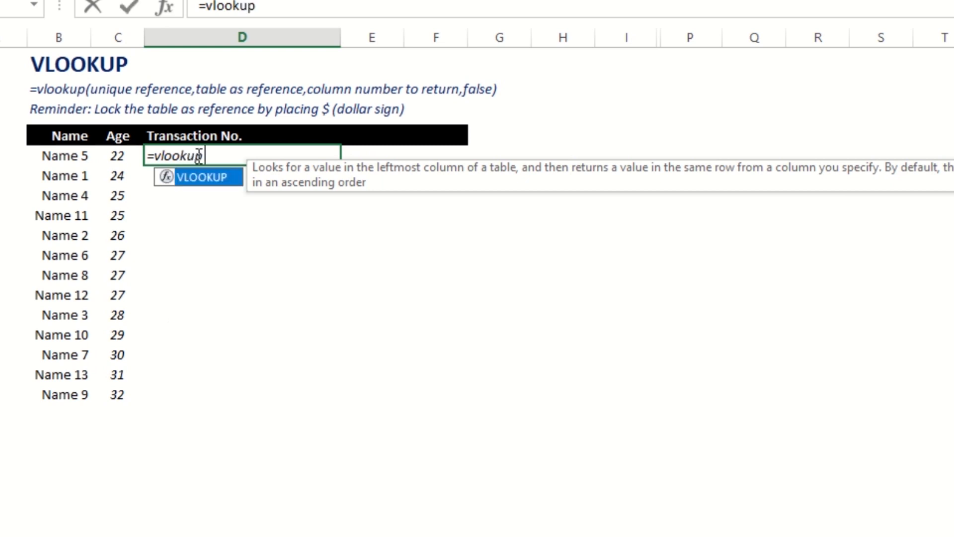
{"action": "type", "text": "("}
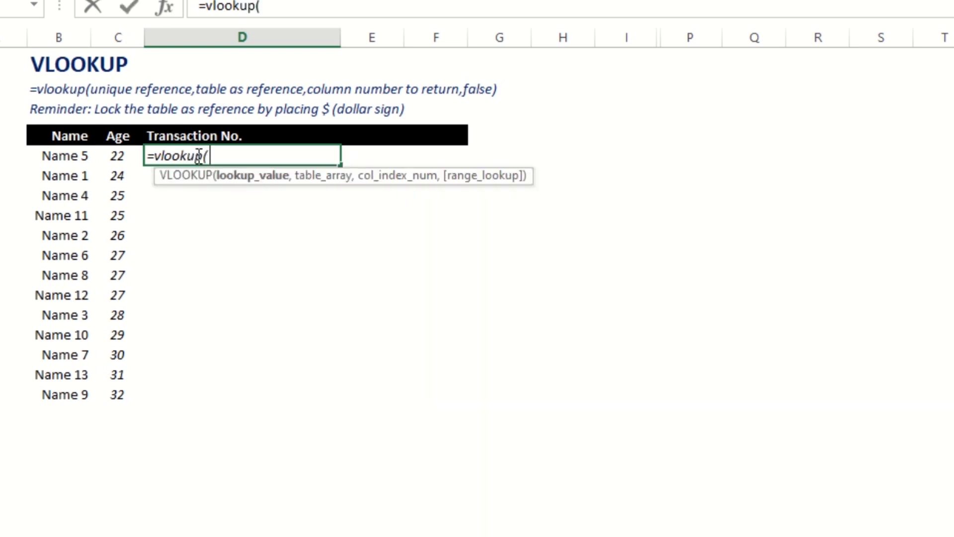
{"action": "left_click", "coordinate": [51, 156]}
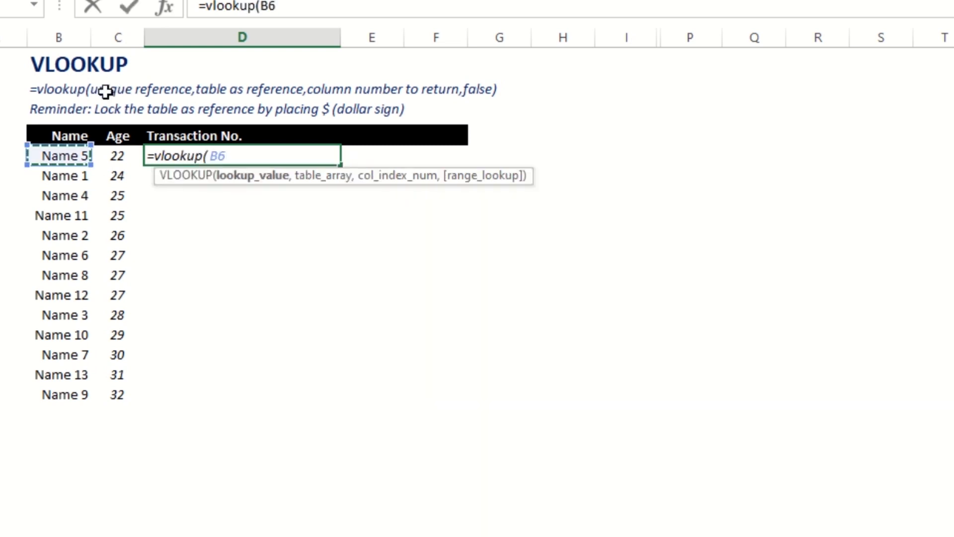
{"action": "type", "text": ",Reference_Source!"}
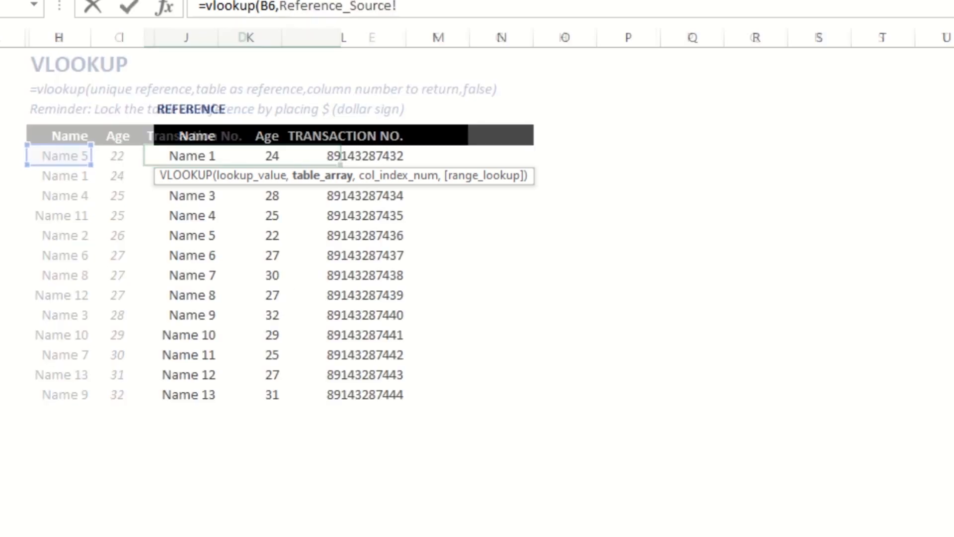
{"action": "left_click_drag", "start_coordinate": [202, 156], "coordinate": [399, 403]}
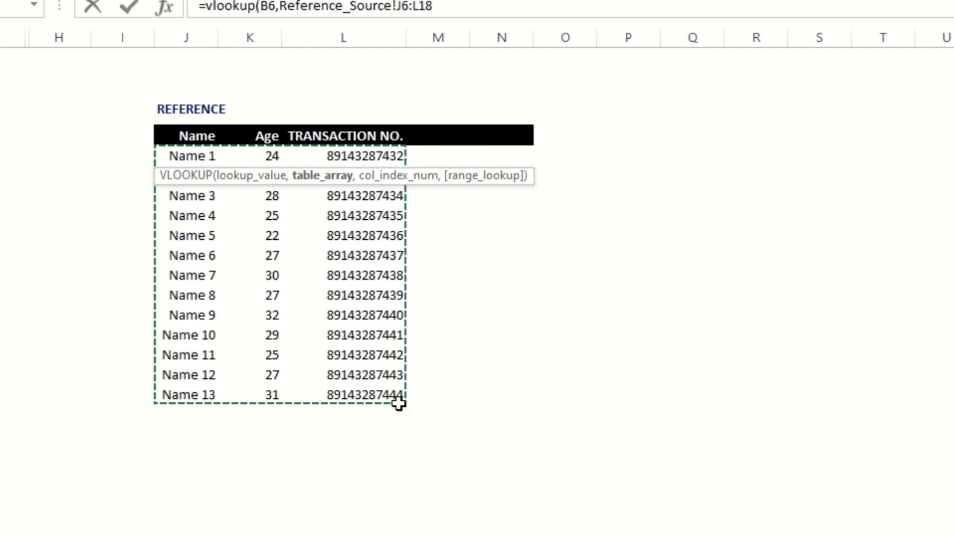
{"action": "type", "text": ","}
{"action": "type", "text": "3,f"}
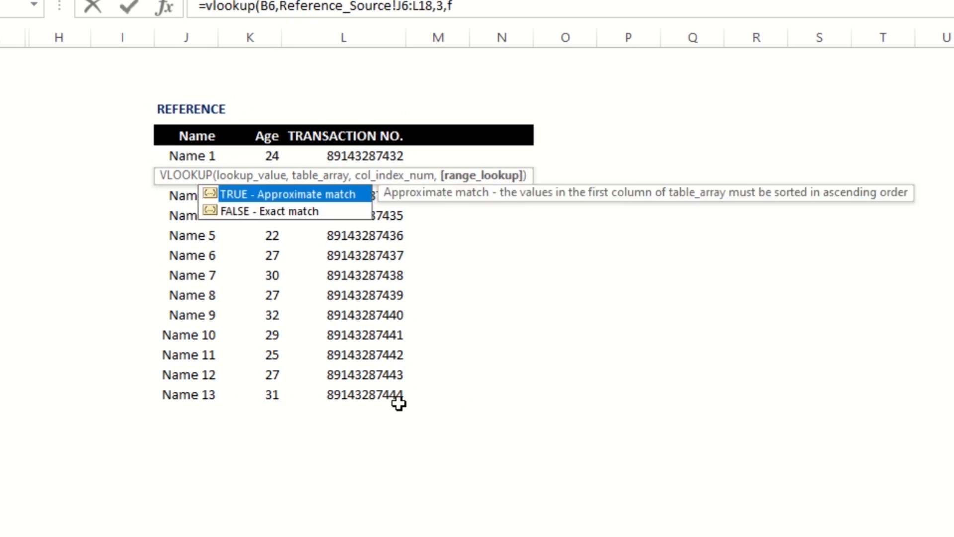
{"action": "type", "text": "alse)"}
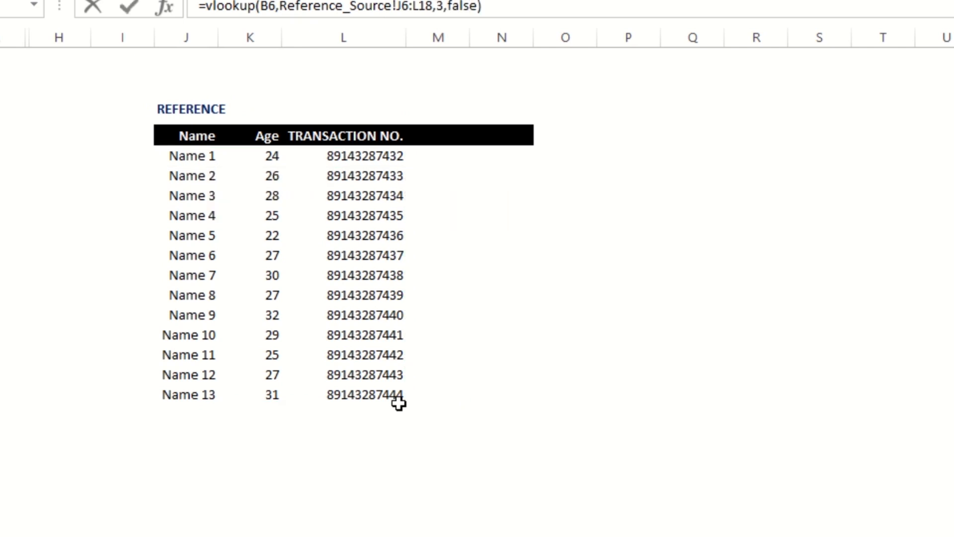
{"action": "key", "text": "Return"}
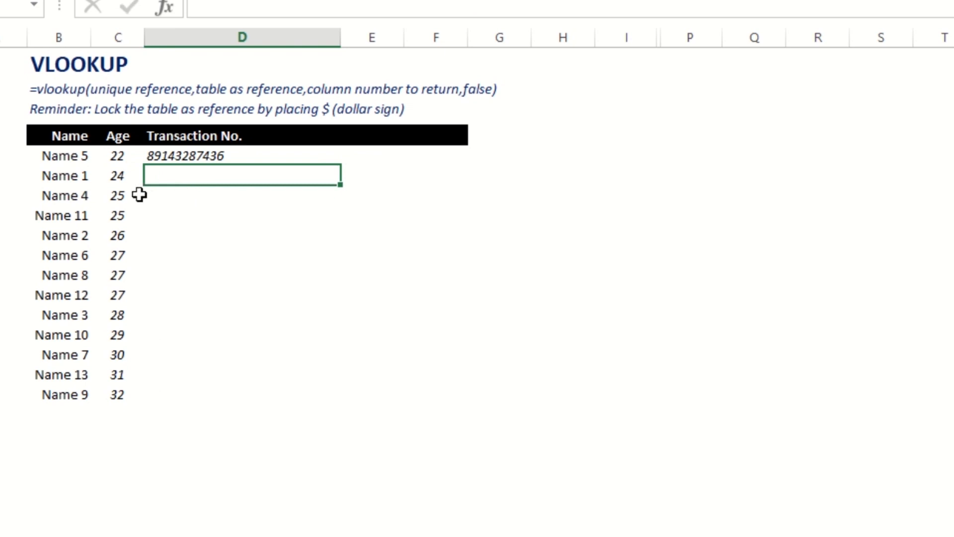
Format the Name 5 transaction number in L10 of the Reference_Source sheet as bold, underlined and italic
{"action": "left_click", "coordinate": [227, 157]}
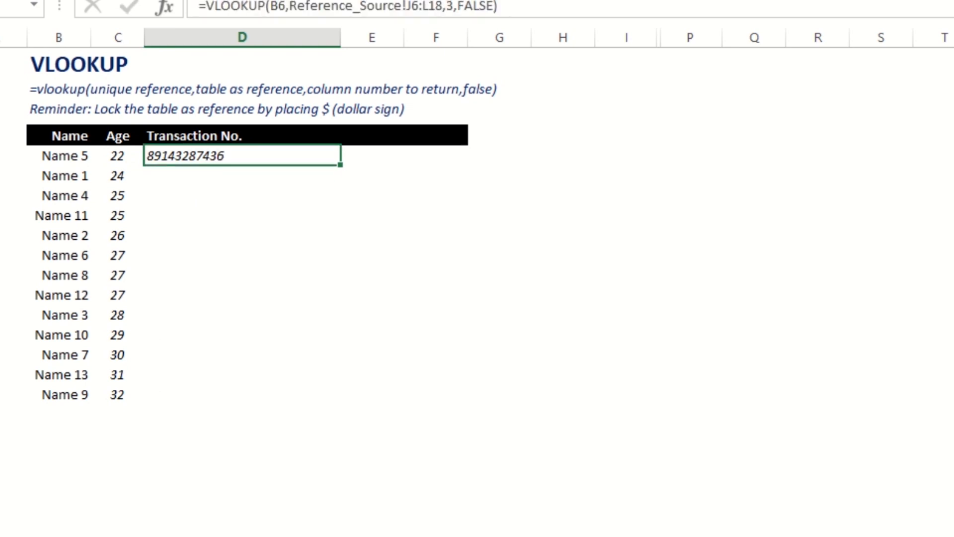
{"action": "key", "text": "ctrl+Page_Down"}
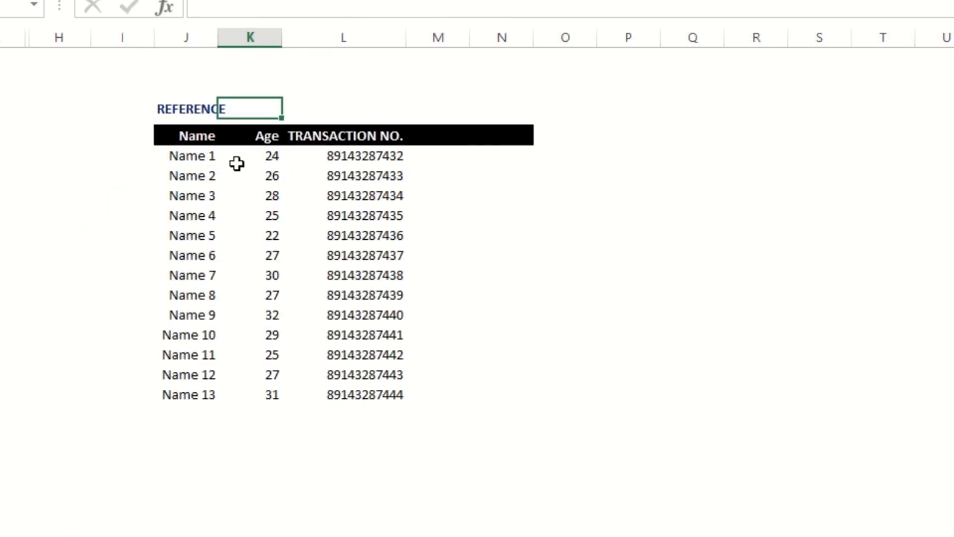
{"action": "left_click", "coordinate": [204, 239]}
{"action": "left_click", "coordinate": [350, 236]}
{"action": "key", "text": "ctrl+b"}
{"action": "key", "text": "ctrl+u"}
{"action": "key", "text": "ctrl+i"}
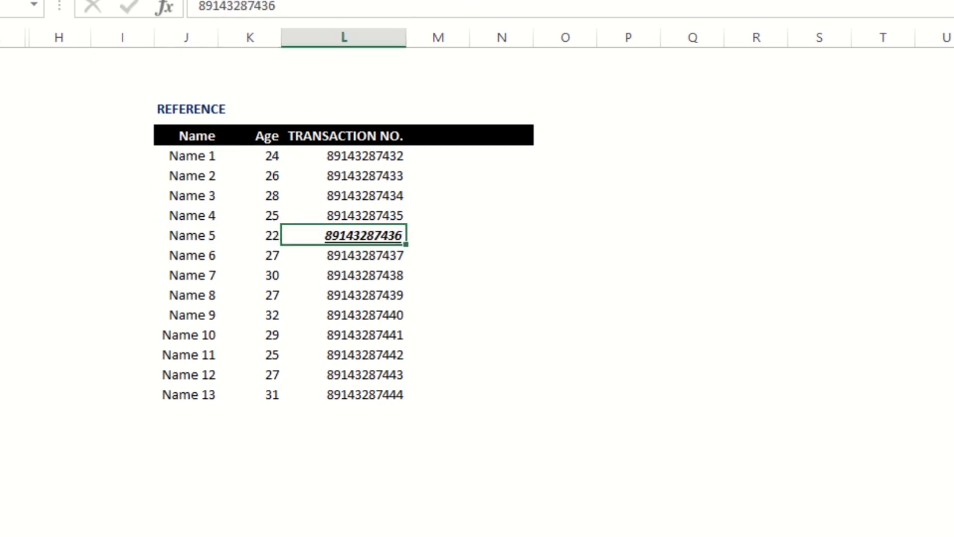
{"action": "key", "text": "ctrl+Page_Up"}
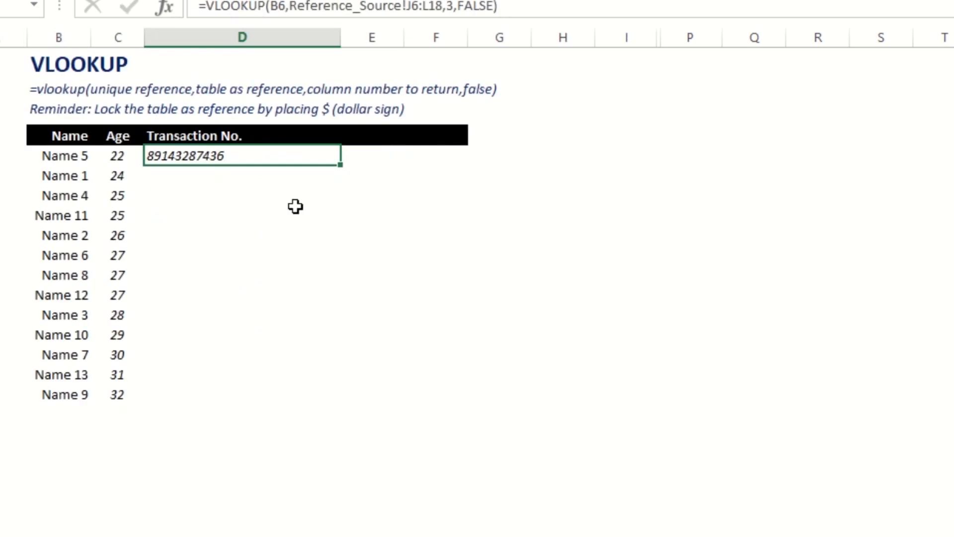
Make the table array in the D6 formula absolute as Reference_Source!$J$6:$L$18
{"action": "left_click", "coordinate": [413, 6]}
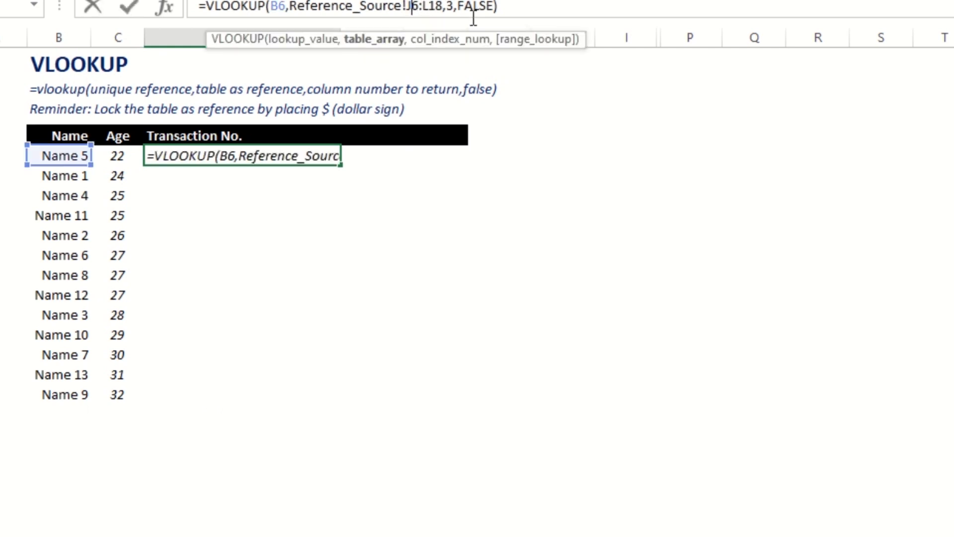
{"action": "key", "text": "Return"}
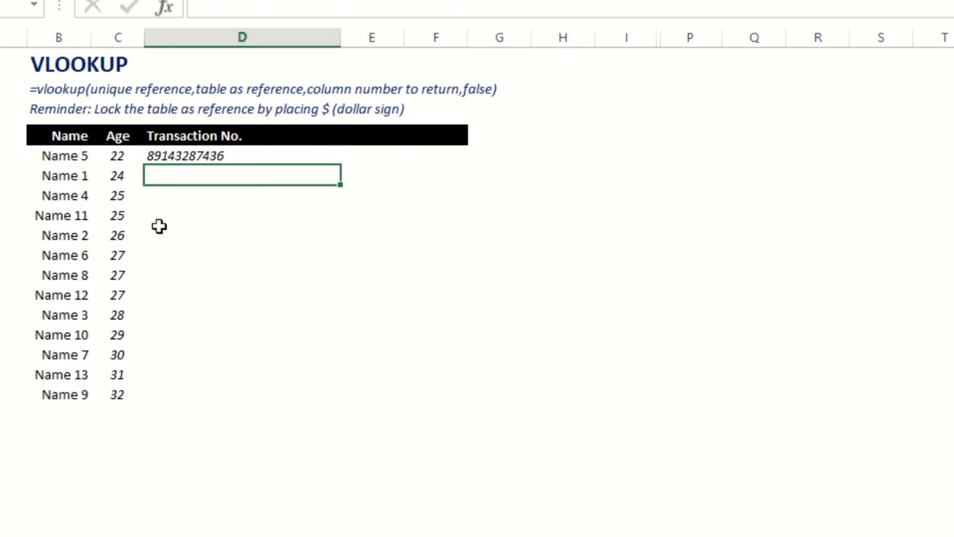
{"action": "left_click", "coordinate": [197, 156]}
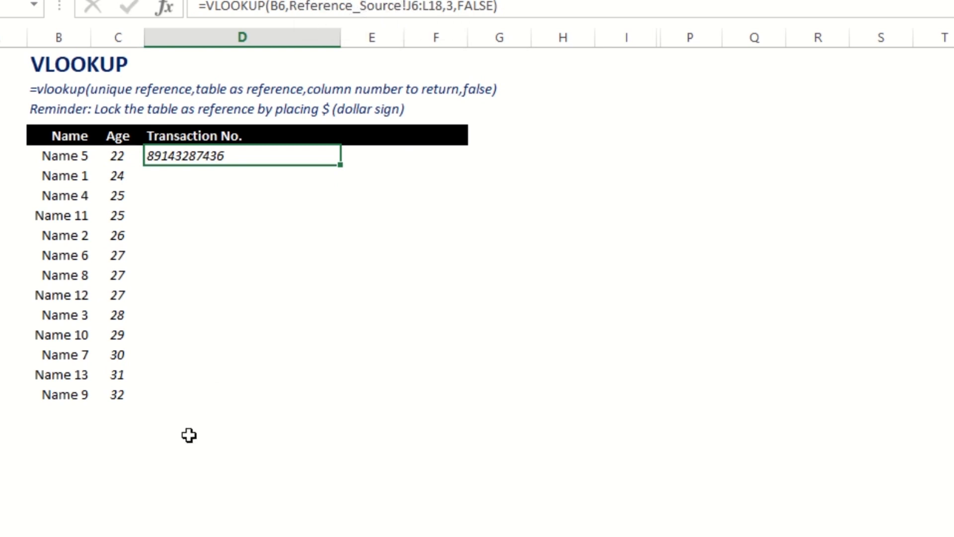
{"action": "left_click", "coordinate": [411, 6]}
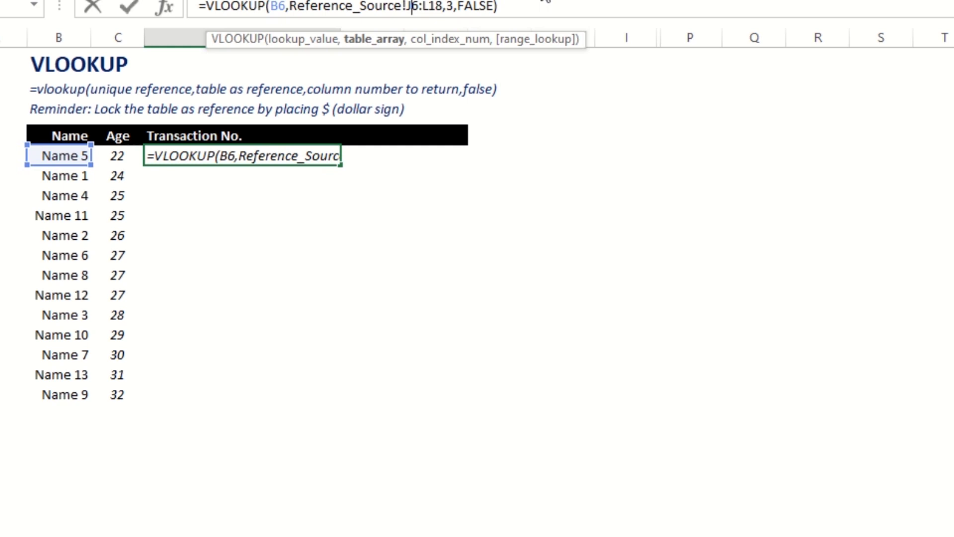
{"action": "type", "text": "$"}
{"action": "key", "text": "Left"}
{"action": "key", "text": "Left"}
{"action": "type", "text": "$"}
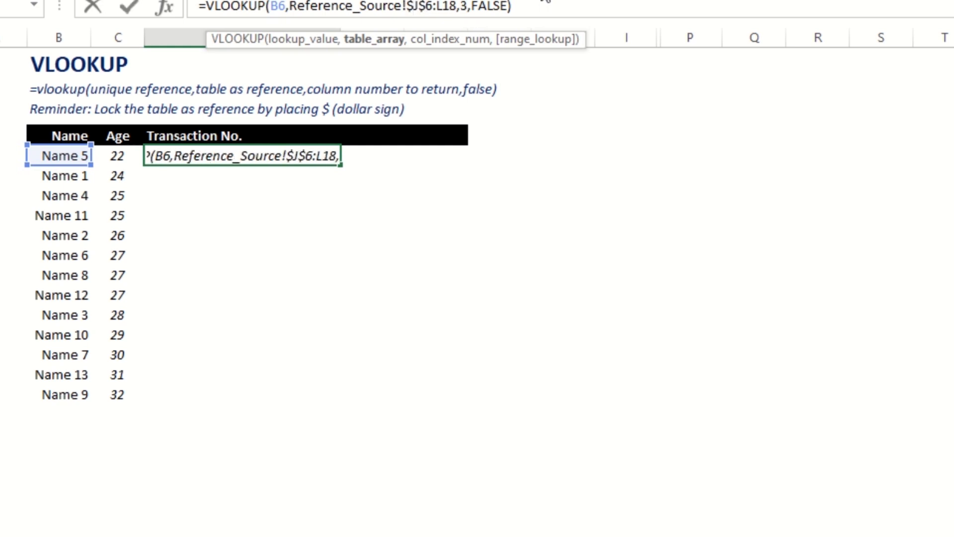
{"action": "key", "text": "Right"}
{"action": "key", "text": "Right"}
{"action": "key", "text": "Right"}
{"action": "key", "text": "Right"}
{"action": "type", "text": "$"}
{"action": "key", "text": "Right"}
{"action": "type", "text": "$"}
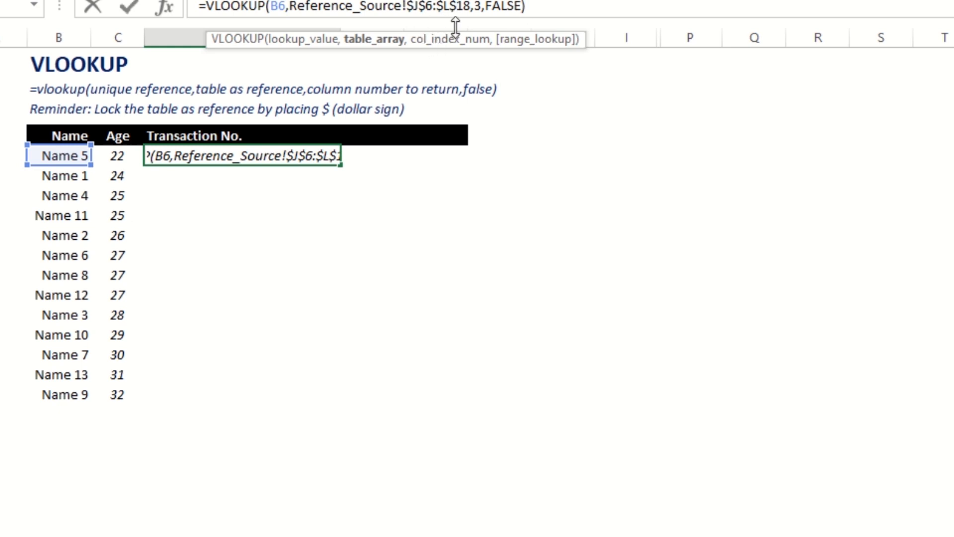
{"action": "key", "text": "Return"}
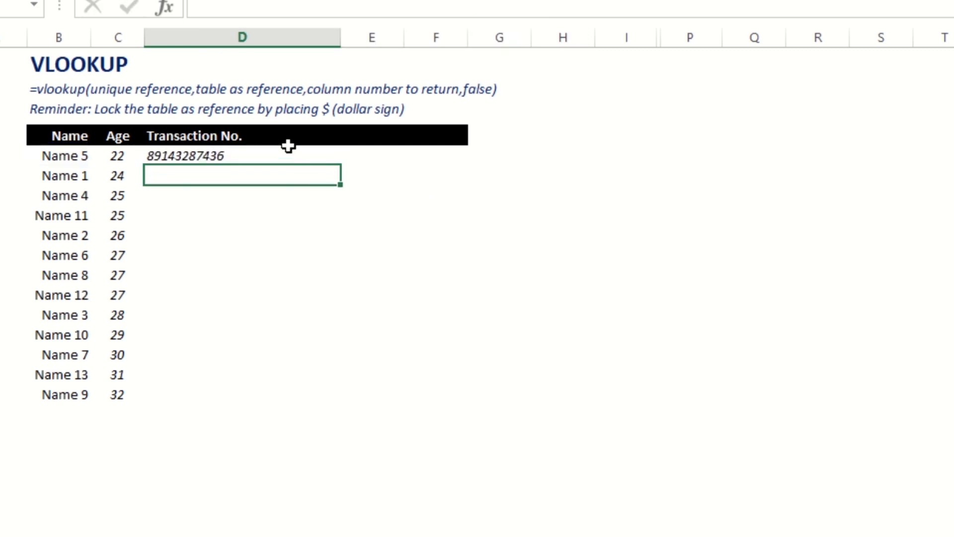
Fill the D6 transaction number lookup formula down through D18 for the remaining names in the VLOOKUP sheet
{"action": "left_click", "coordinate": [284, 156]}
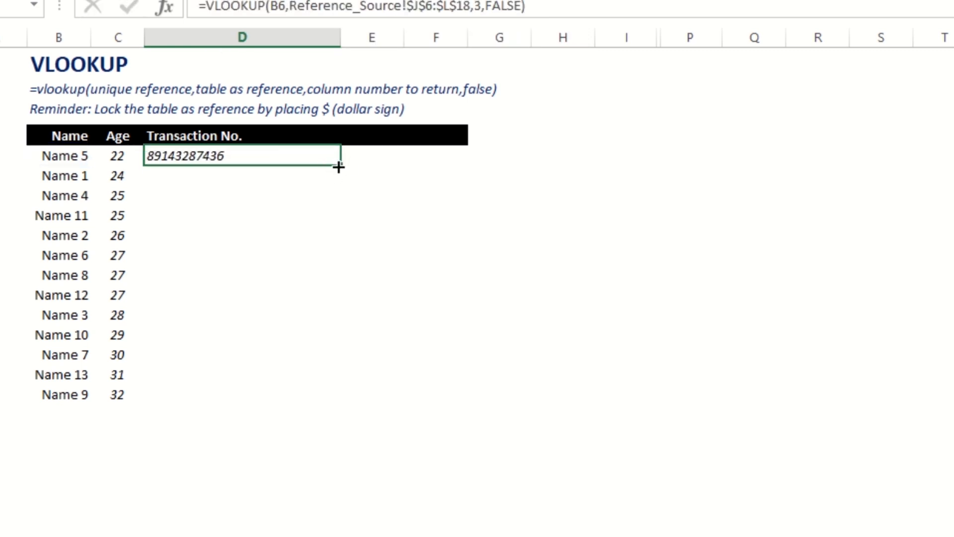
{"action": "left_click_drag", "start_coordinate": [340, 165], "coordinate": [299, 401]}
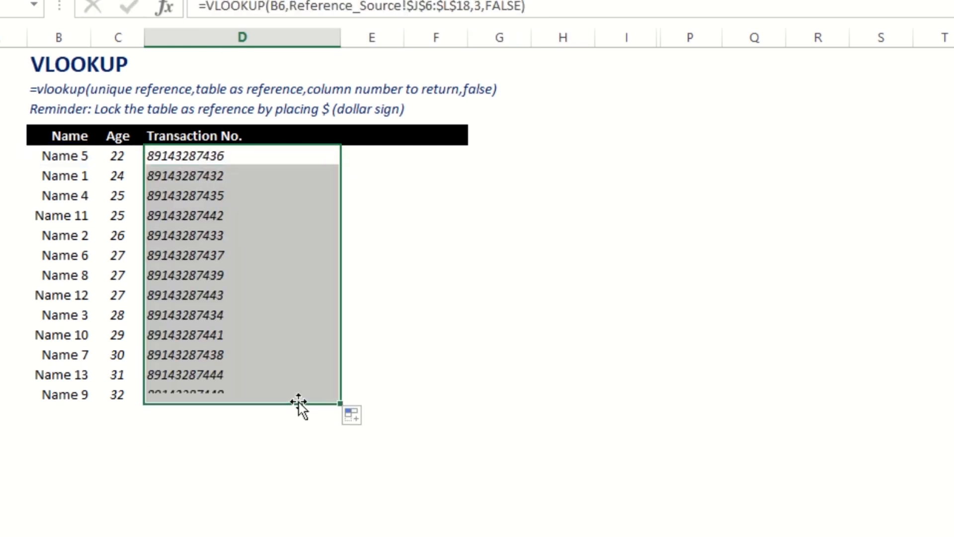
Format the Name 13 transaction number in L18 of the Reference_Source sheet as bold, italic and underlined
{"action": "left_click", "coordinate": [221, 366]}
{"action": "left_click", "coordinate": [64, 373]}
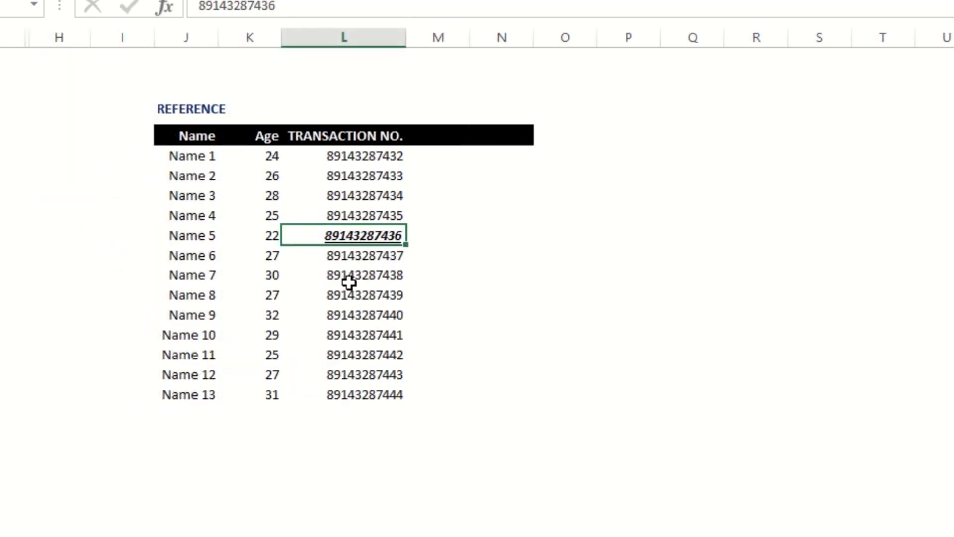
{"action": "left_click", "coordinate": [362, 398]}
{"action": "key", "text": "ctrl+b"}
{"action": "key", "text": "ctrl+i"}
{"action": "key", "text": "ctrl+u"}
{"action": "key", "text": "Return"}
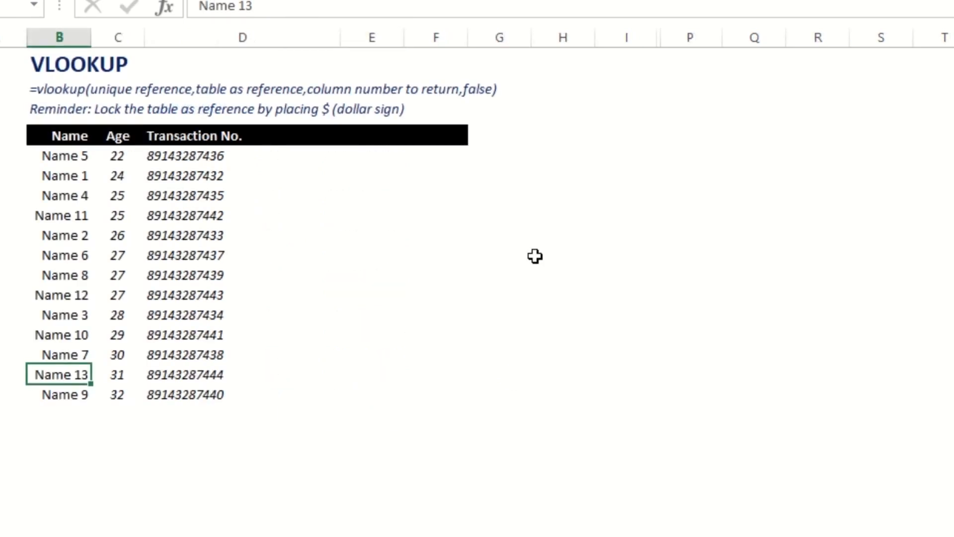
Review the Transaction No. lookup formula in D6 of the VLOOKUP sheet
{"action": "left_click", "coordinate": [536, 255]}
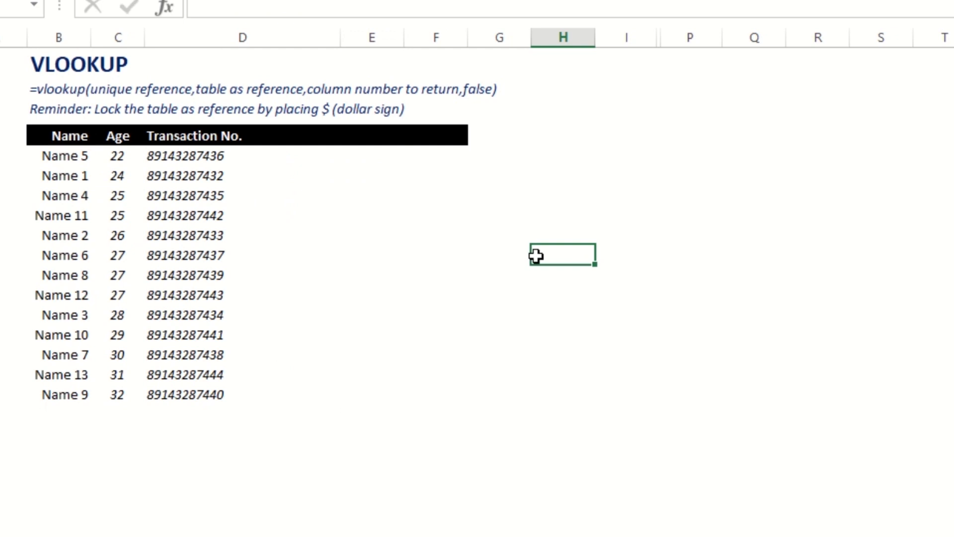
{"action": "left_click", "coordinate": [185, 158]}
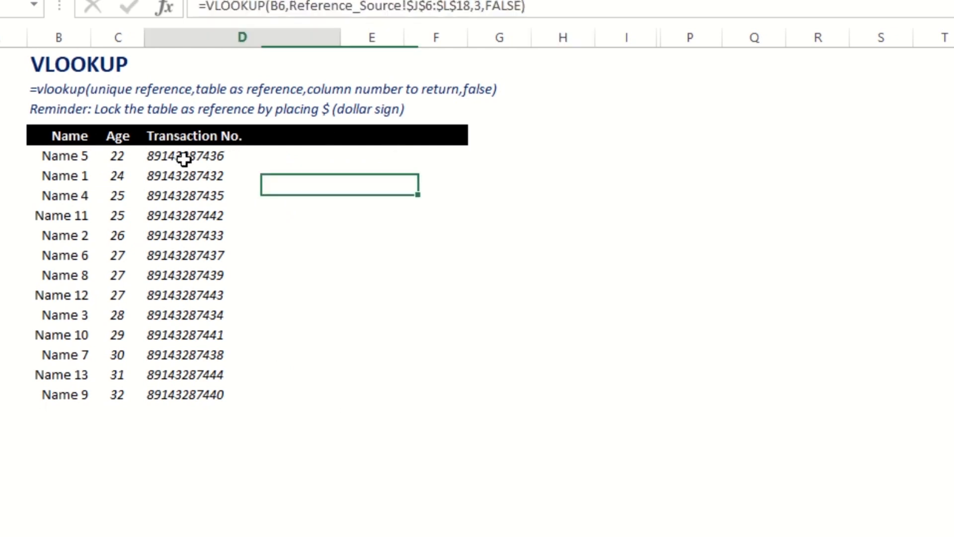